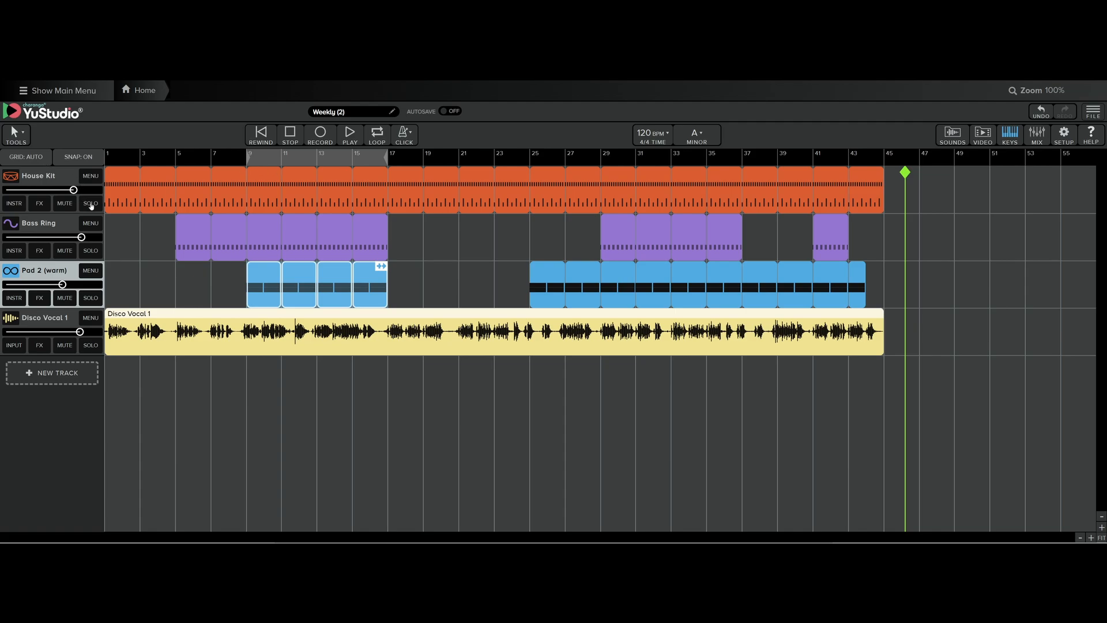
Step: Solo the House Kit track, turn on looping over bars 9 to 17, and audition the drums briefly
left_click(91, 204)
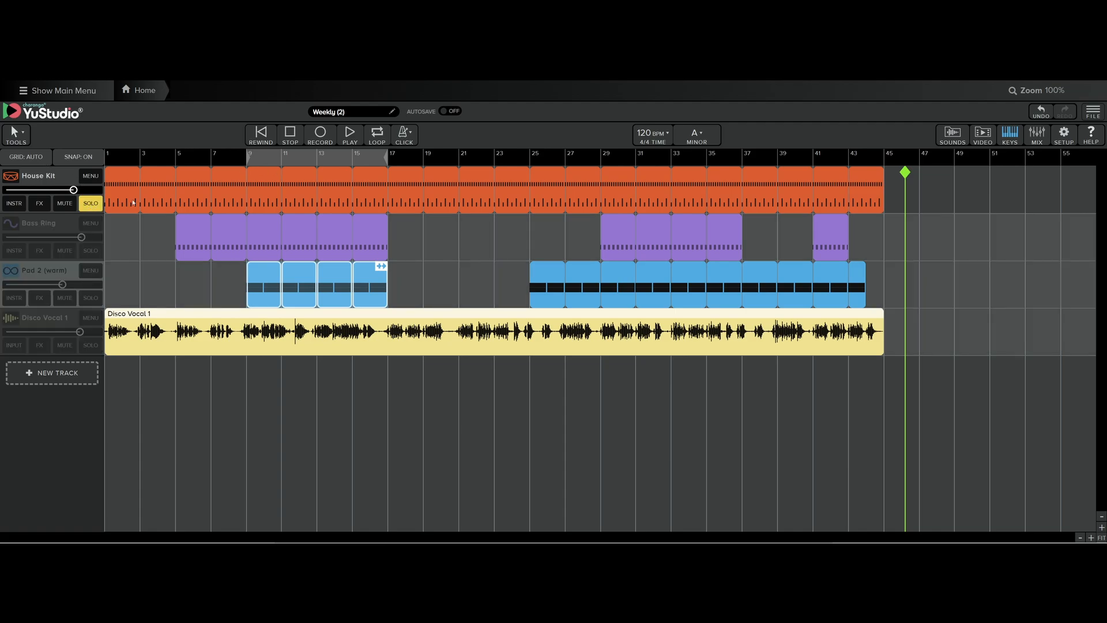
left_click(261, 137)
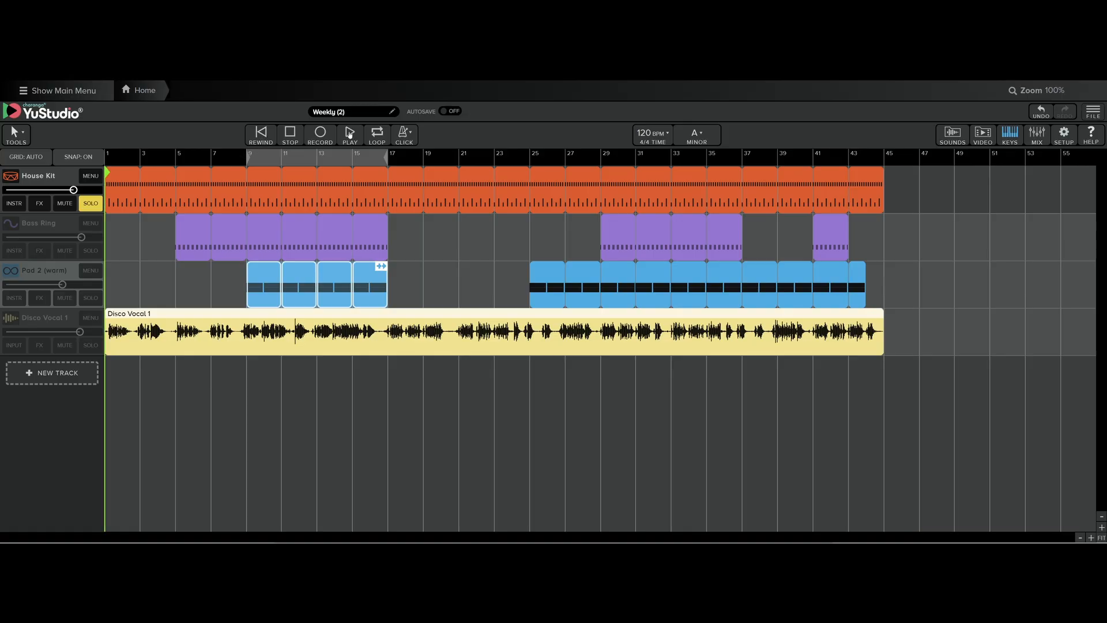
left_click(378, 140)
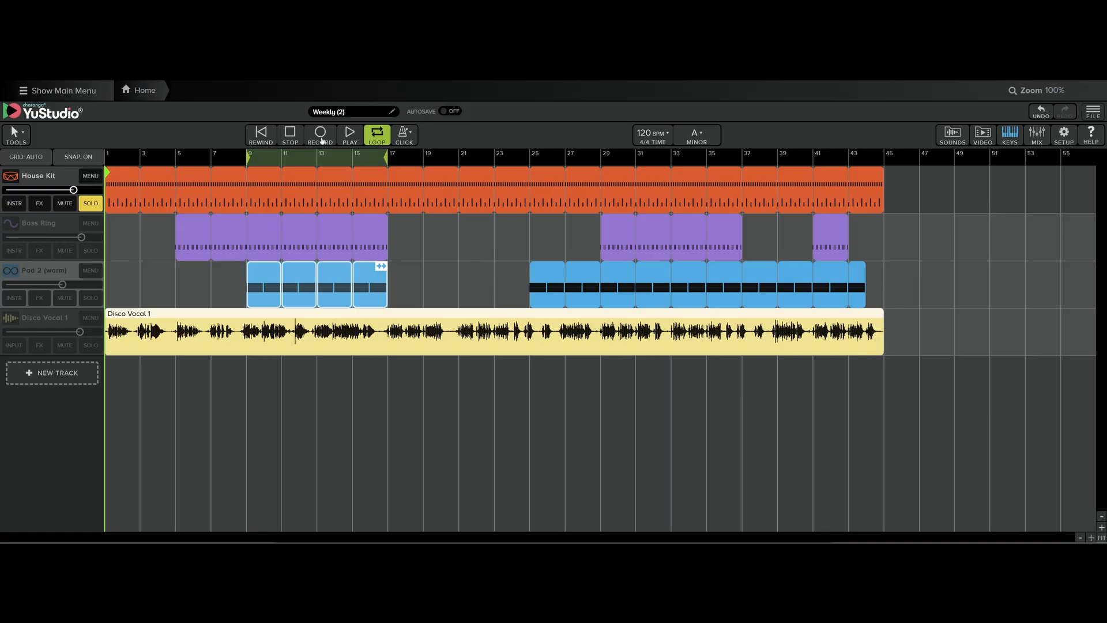
left_click(352, 138)
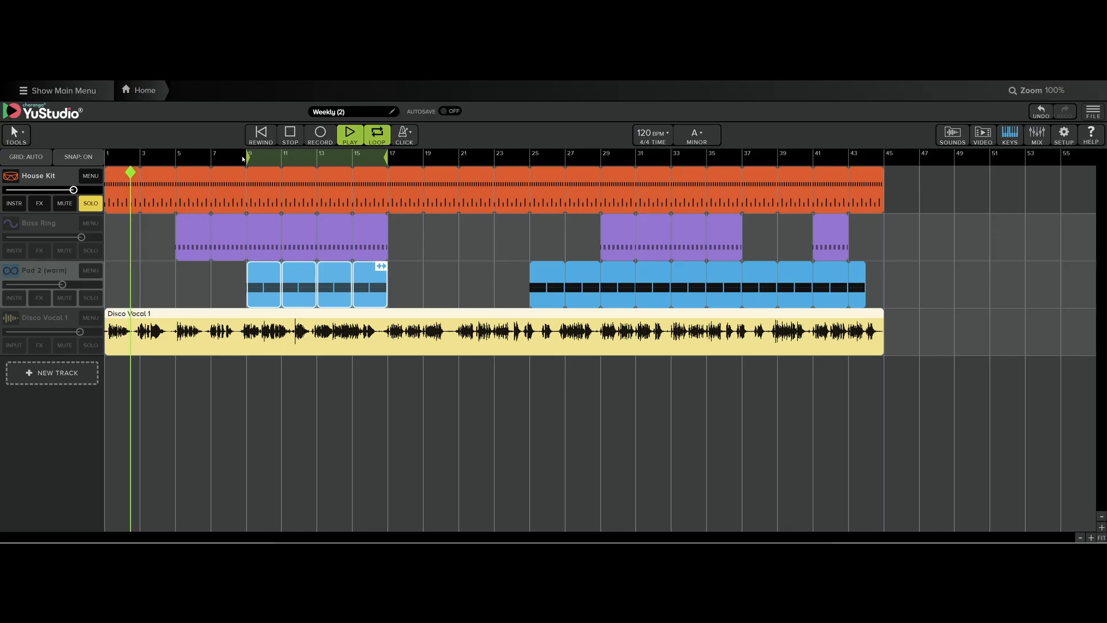
left_click(213, 161)
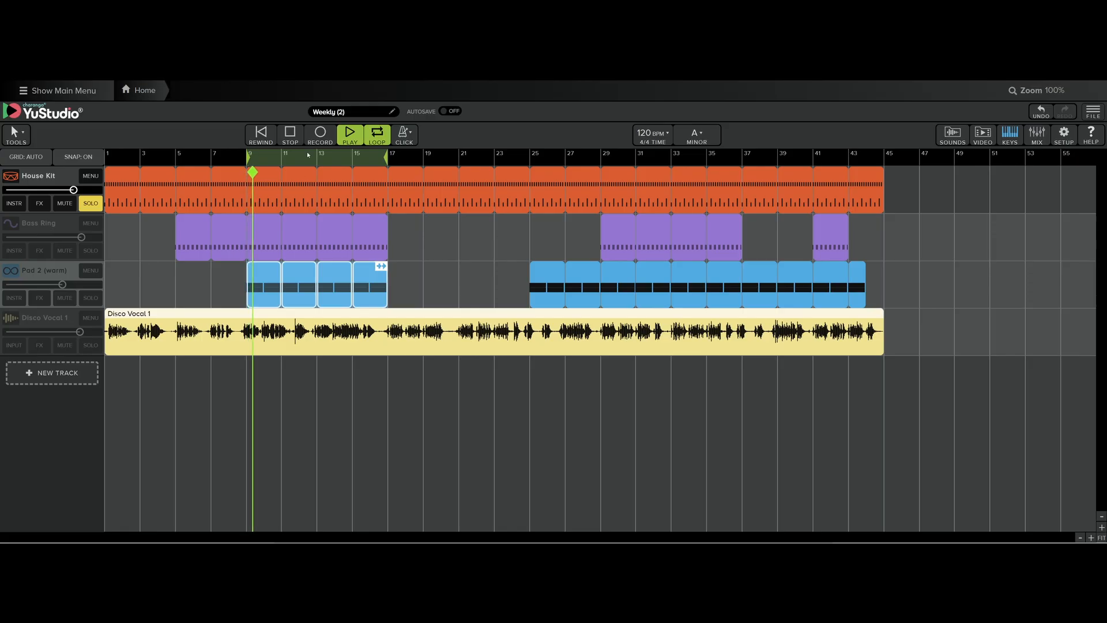
left_click(291, 138)
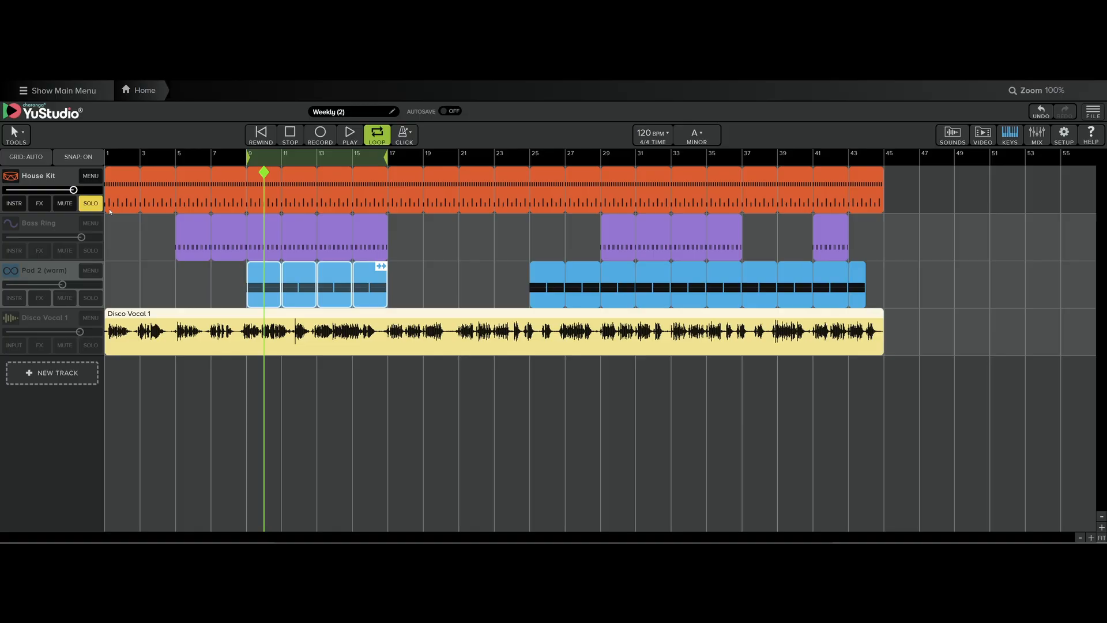
Step: Add a Parametric EQ track effect to the House Kit track and start playback
left_click(41, 204)
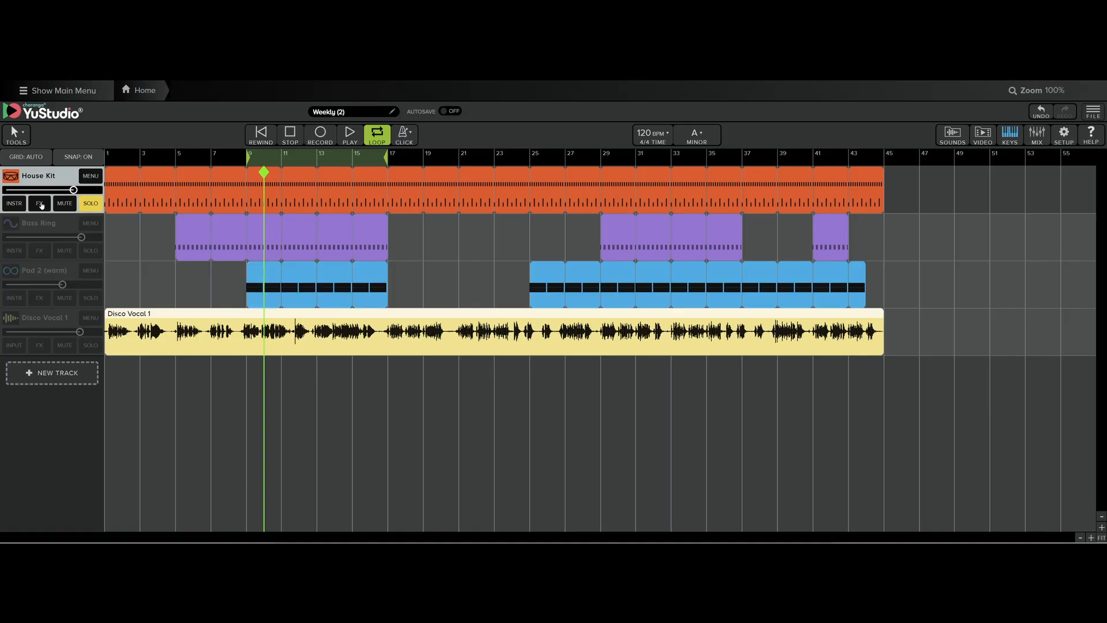
left_click(40, 204)
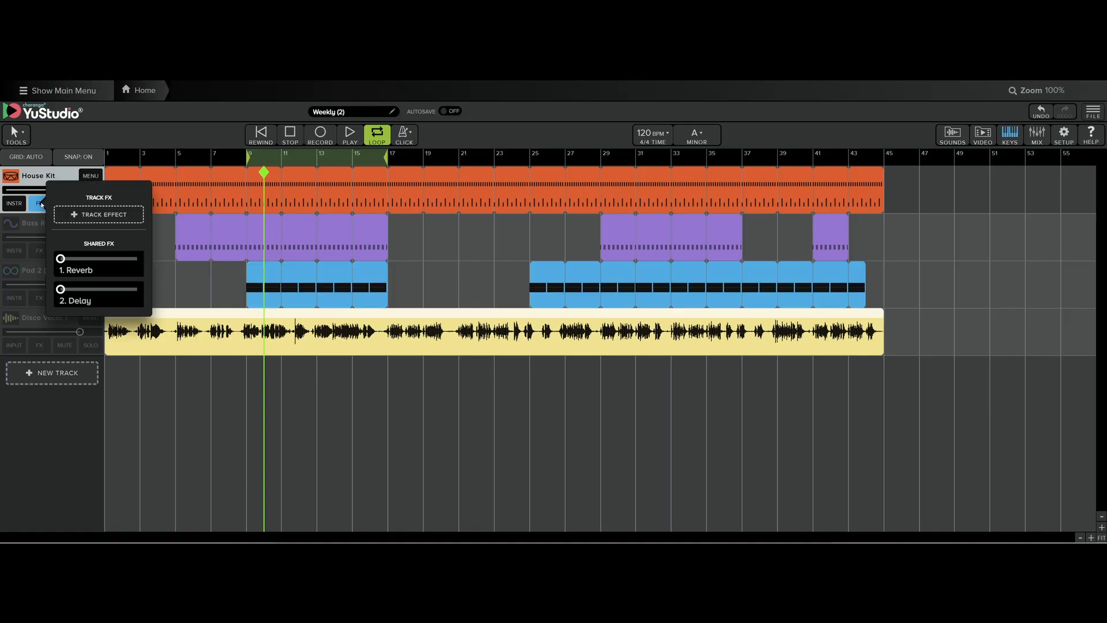
left_click(104, 215)
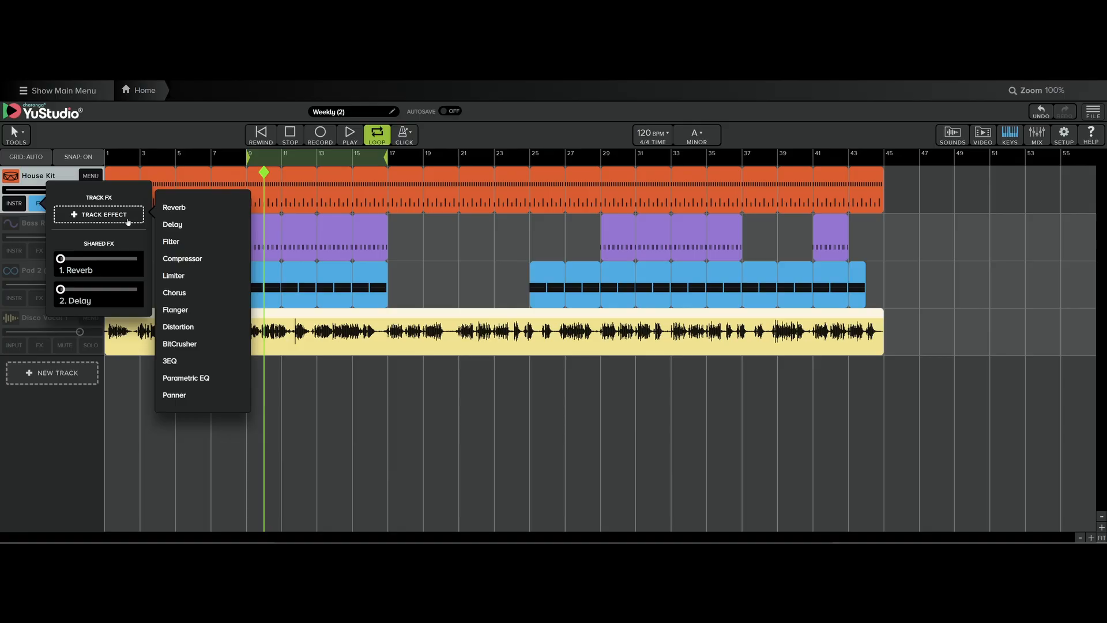
left_click(222, 383)
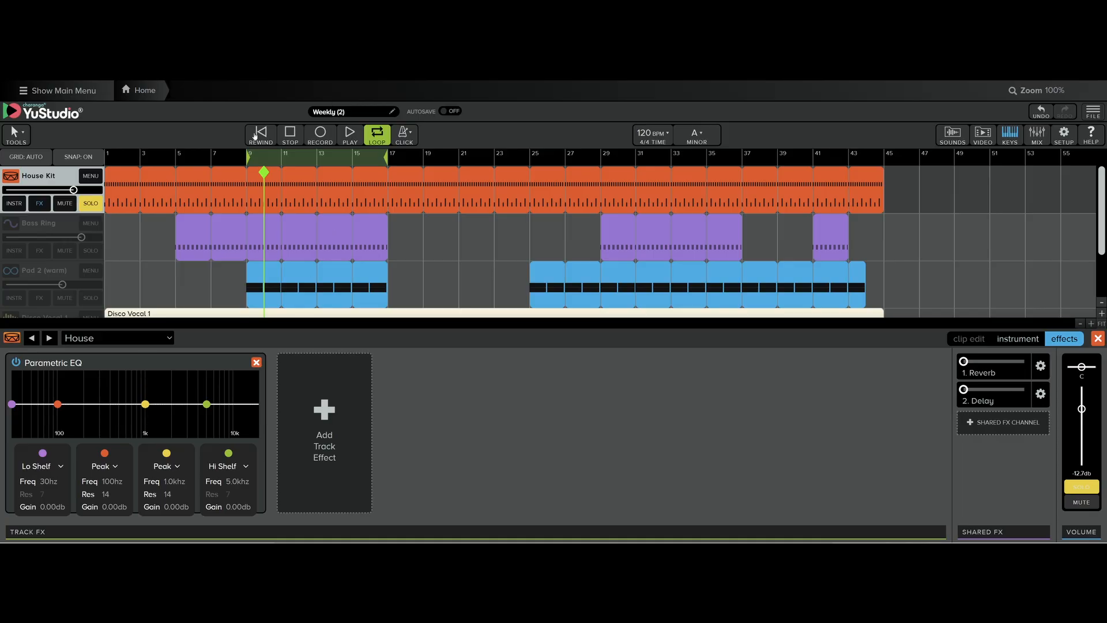
left_click(351, 135)
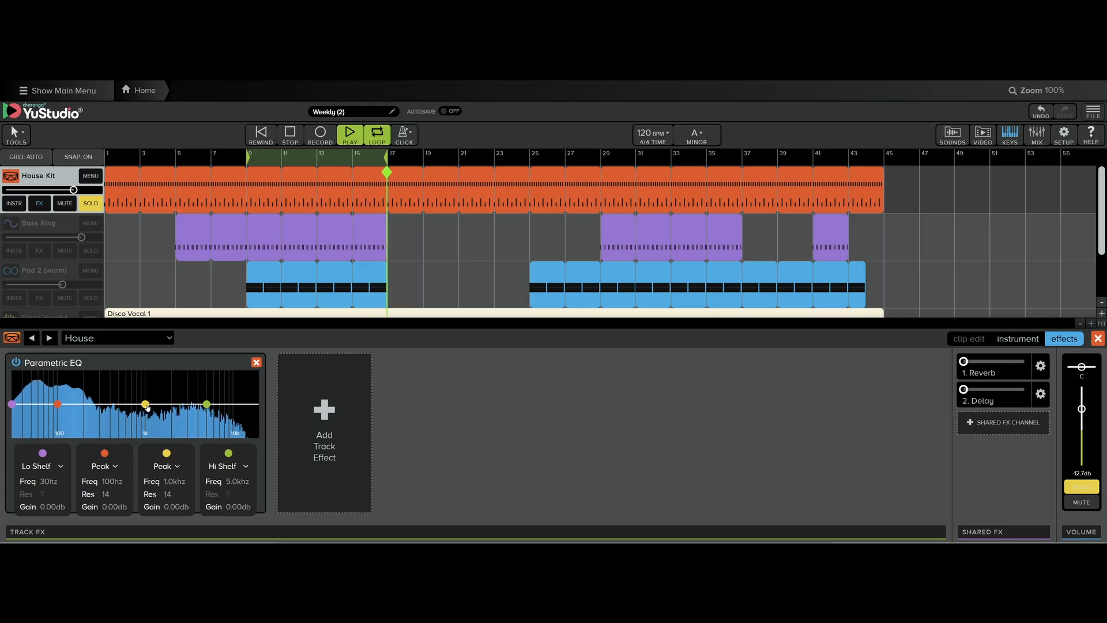
Step: Try a 15 dB boost near 1 kHz and a boost and cut at 85 Hz, returning both peak bands to about 0 dB
left_click_drag(146, 405, 146, 372)
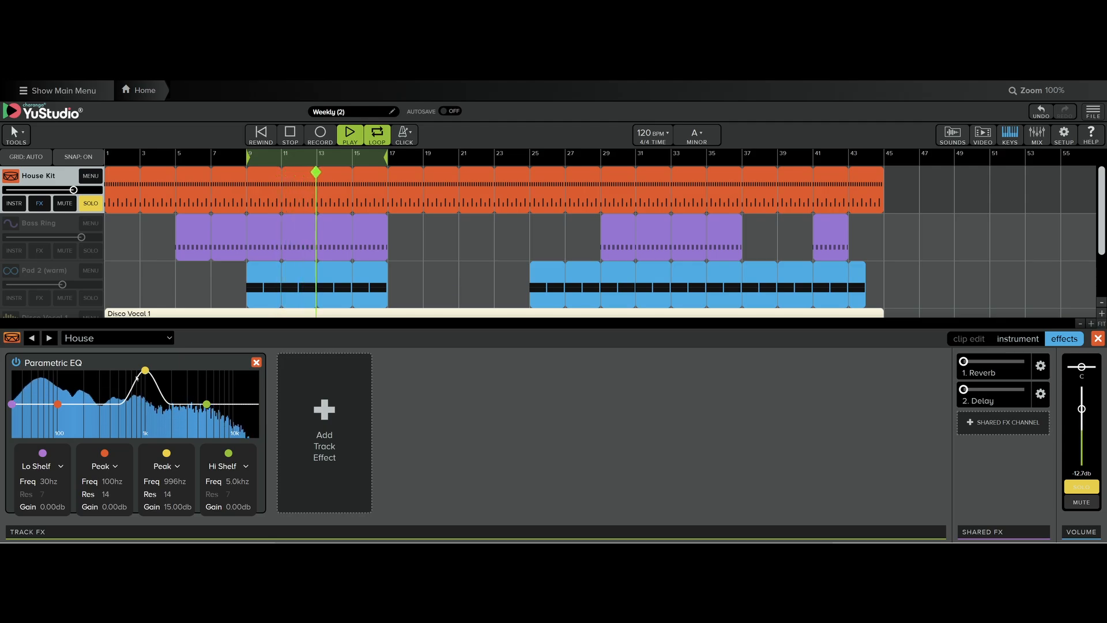
left_click_drag(58, 407, 52, 373)
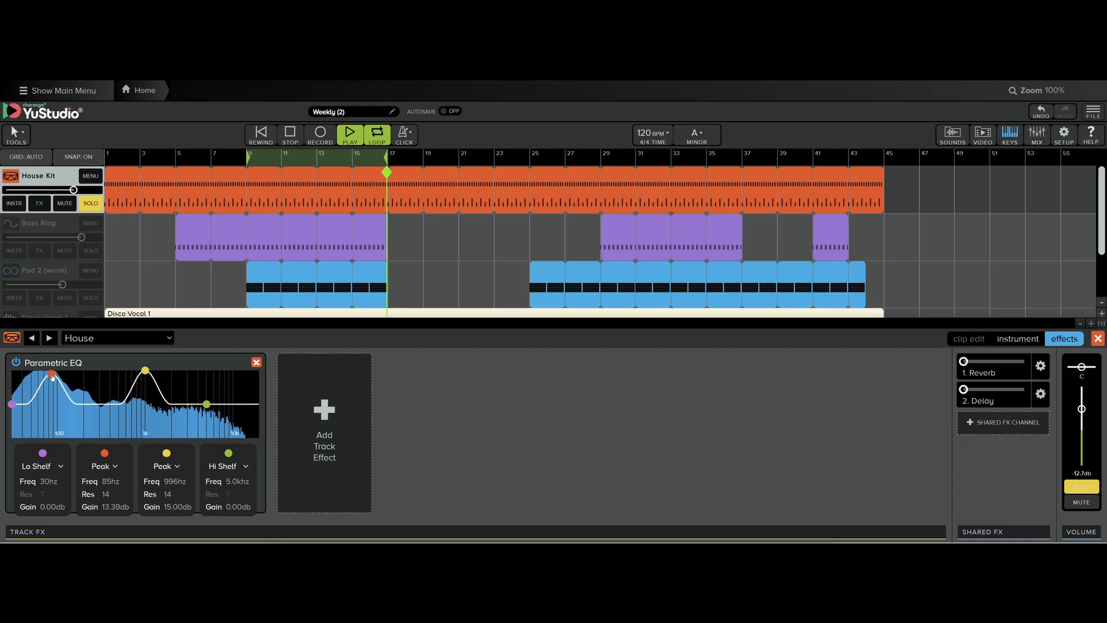
left_click_drag(52, 375, 51, 428)
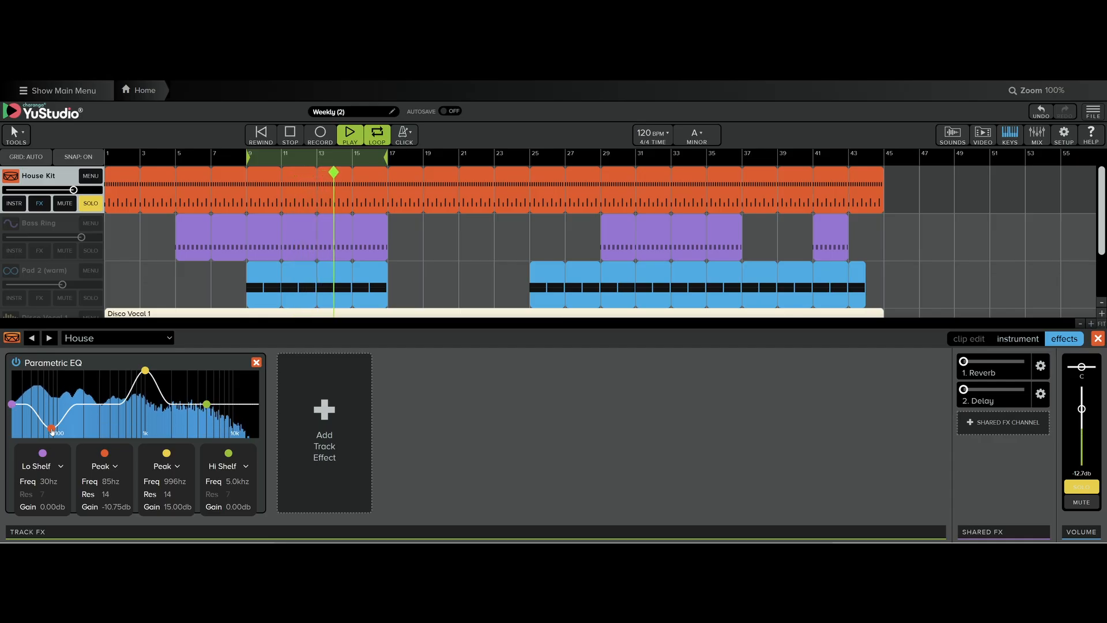
left_click_drag(51, 431, 52, 403)
left_click_drag(146, 374, 144, 403)
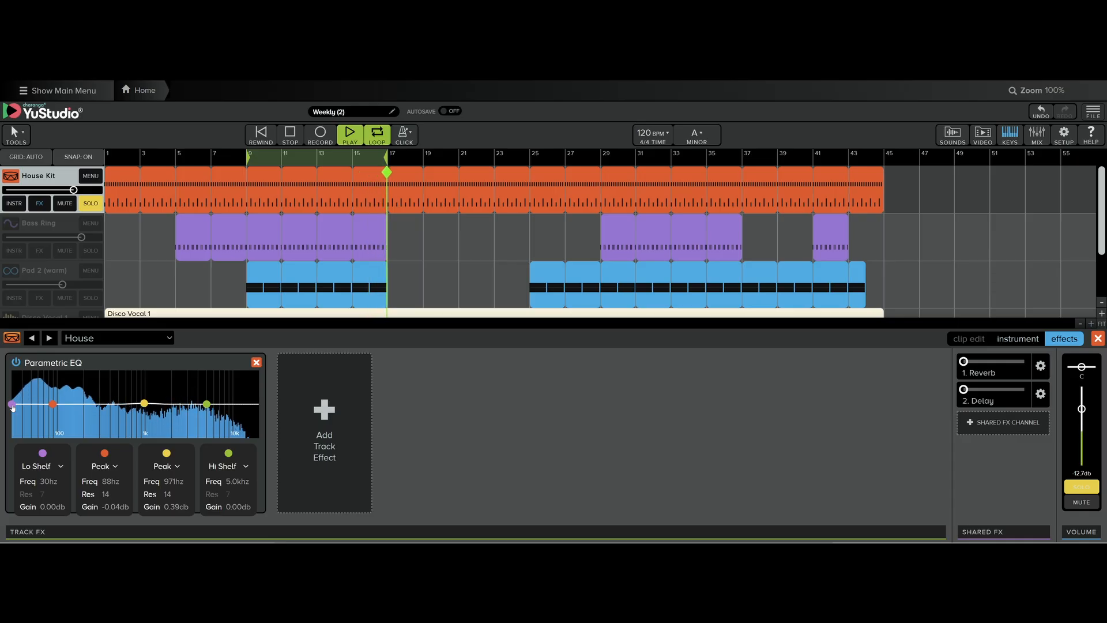
Step: Set the low shelf to about -0.5 dB, try high-shelf cuts down to about 700 Hz, and return the high shelf to nearly flat at 3.1 kHz
mouse_move(12, 406)
left_mouse_down()
mouse_move(42, 407)
mouse_move(44, 444)
mouse_move(236, 439)
mouse_move(9, 429)
mouse_move(1, 407)
left_mouse_up()
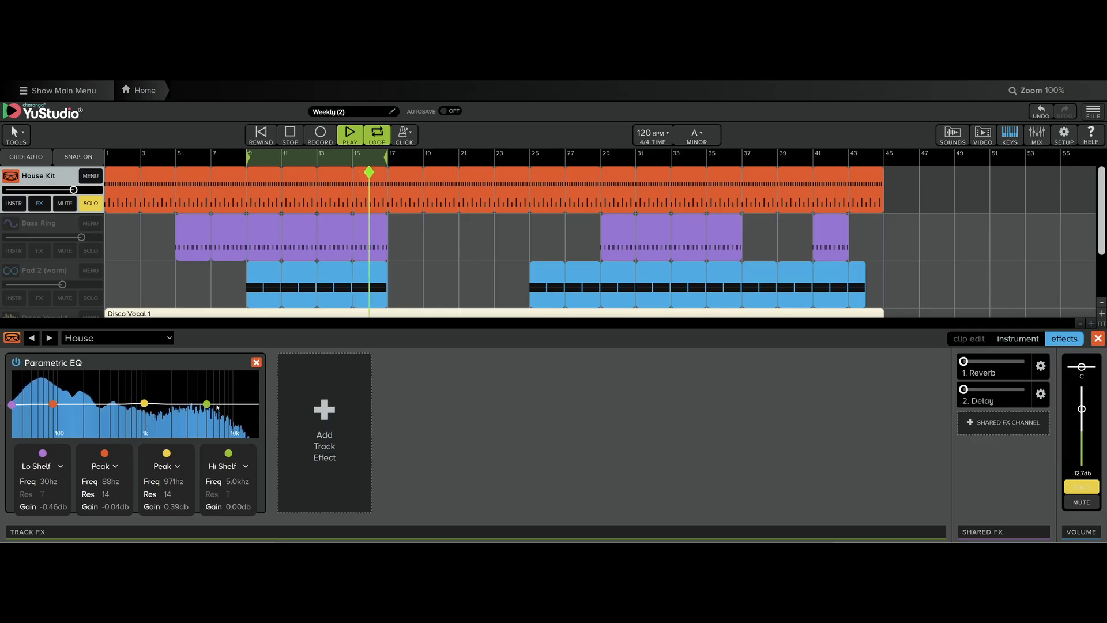
left_click_drag(208, 405, 198, 438)
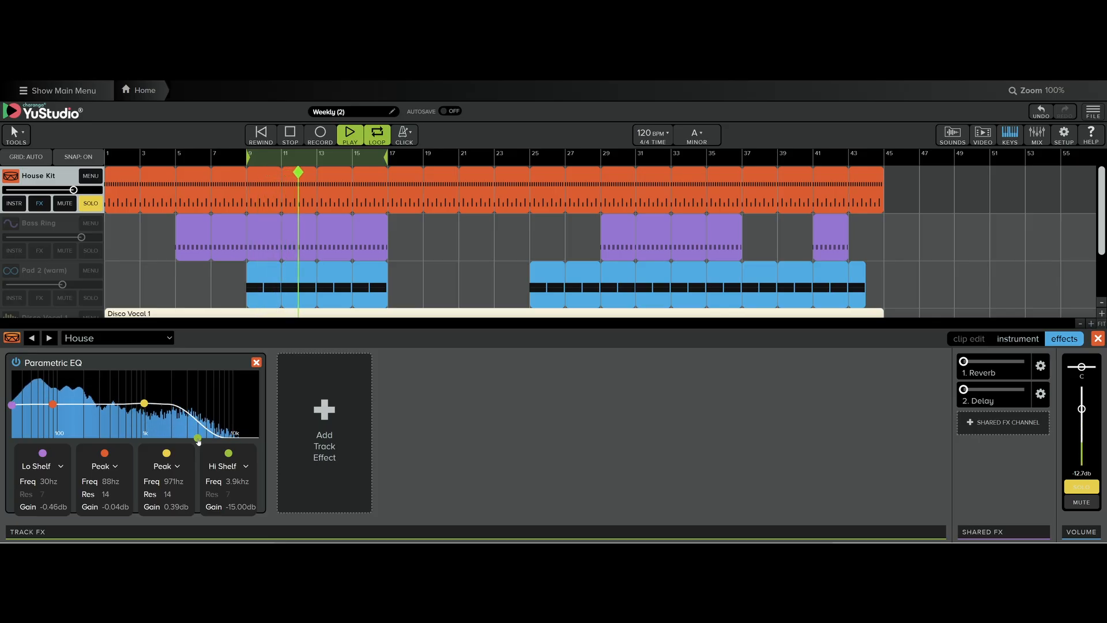
left_click_drag(197, 438, 132, 439)
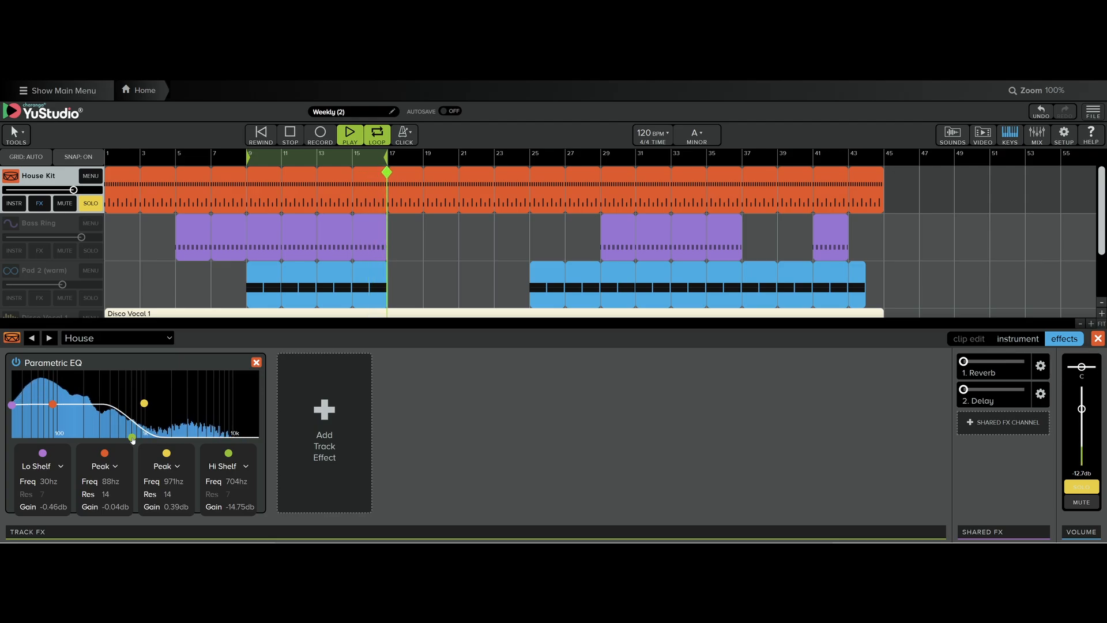
left_click_drag(132, 438, 137, 422)
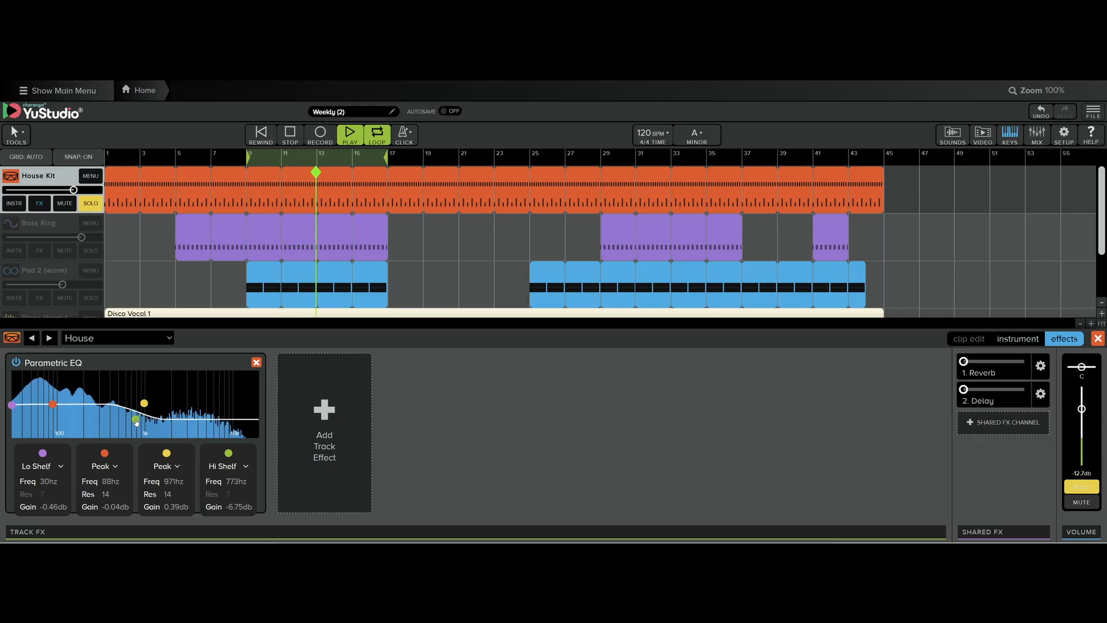
left_click_drag(137, 423, 139, 419)
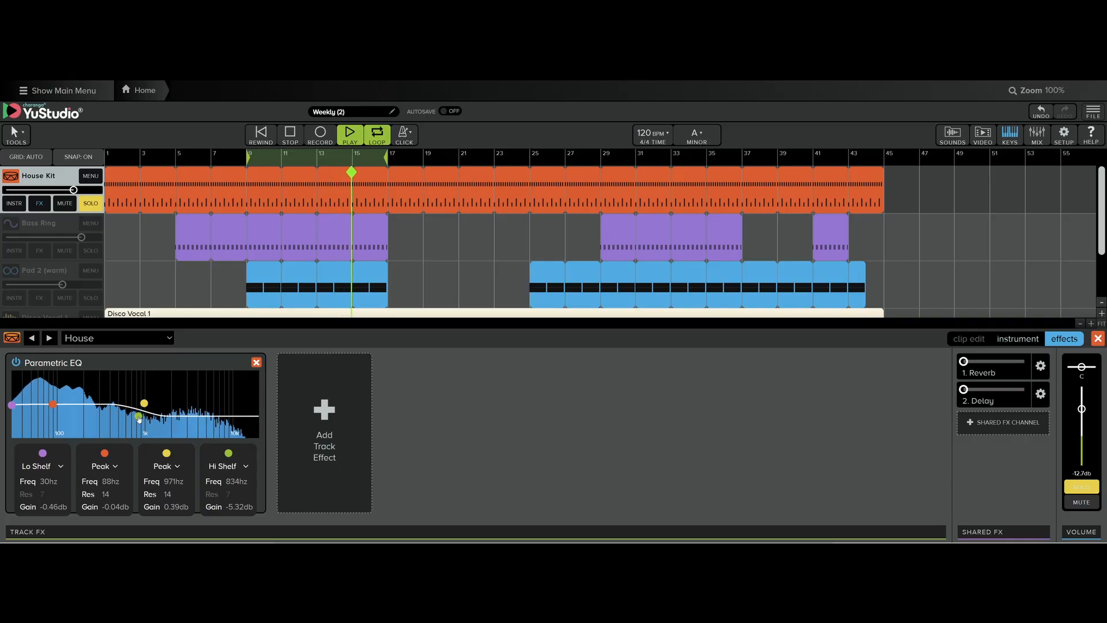
left_click_drag(139, 419, 189, 404)
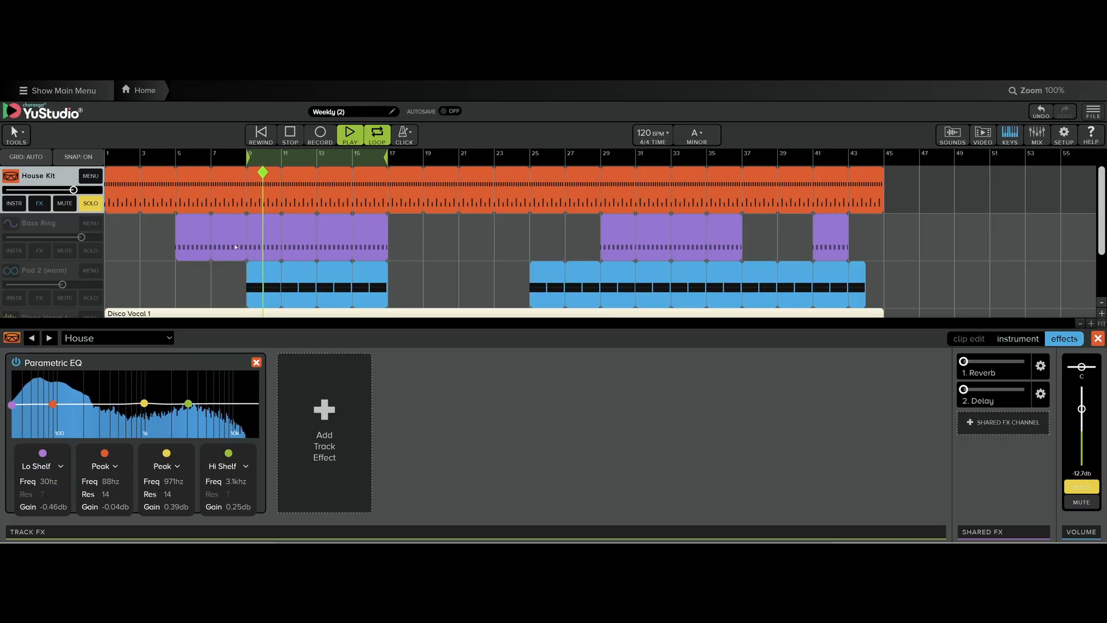
Step: Solo the Bass Ring track as well and set the House Kit EQ's low shelf to about -5.75 dB at 131 Hz
left_click(90, 250)
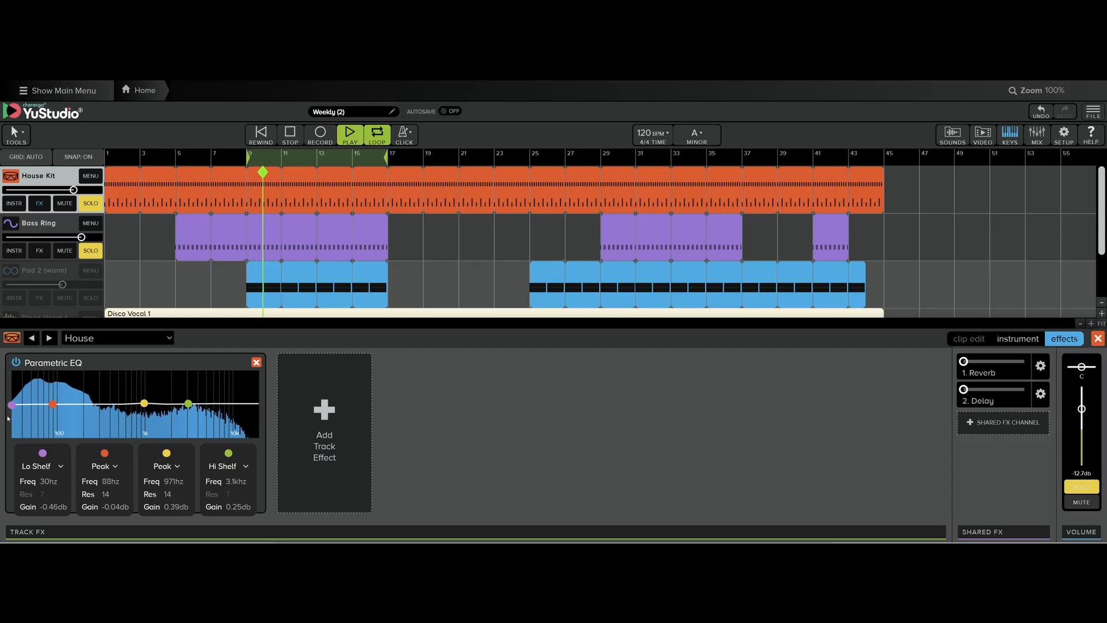
left_click_drag(12, 404, 69, 454)
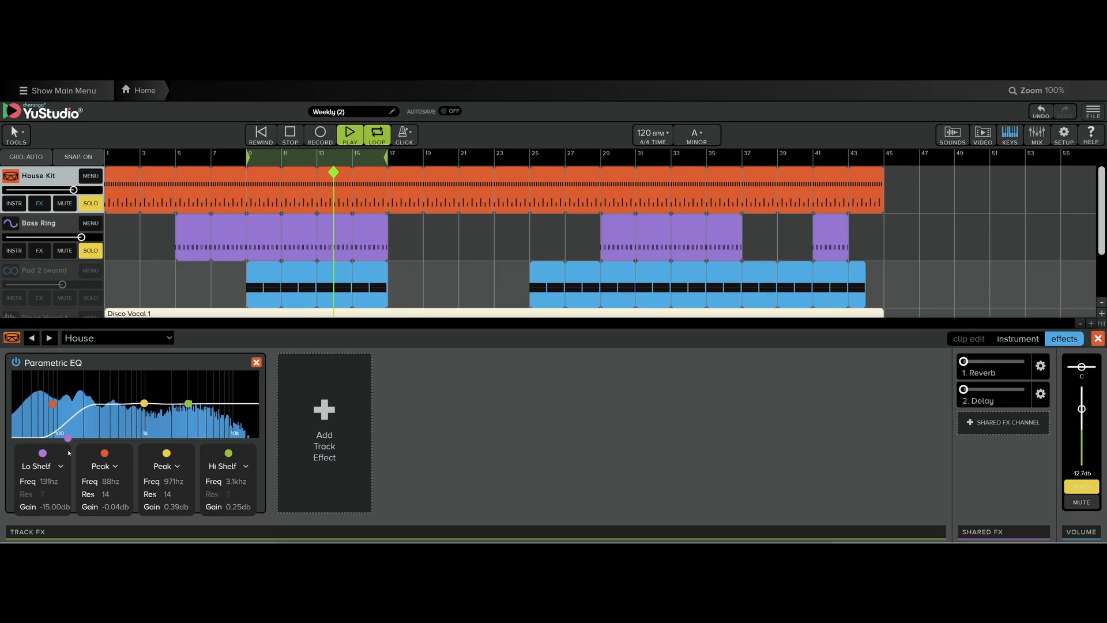
left_click_drag(68, 453, 68, 452)
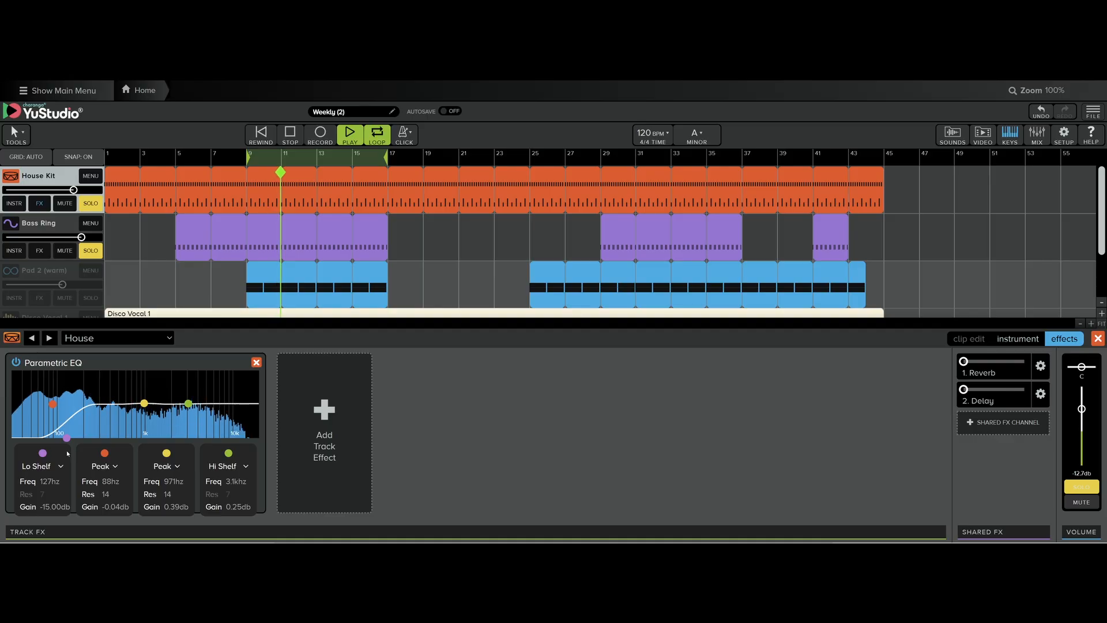
left_click_drag(67, 437, 69, 415)
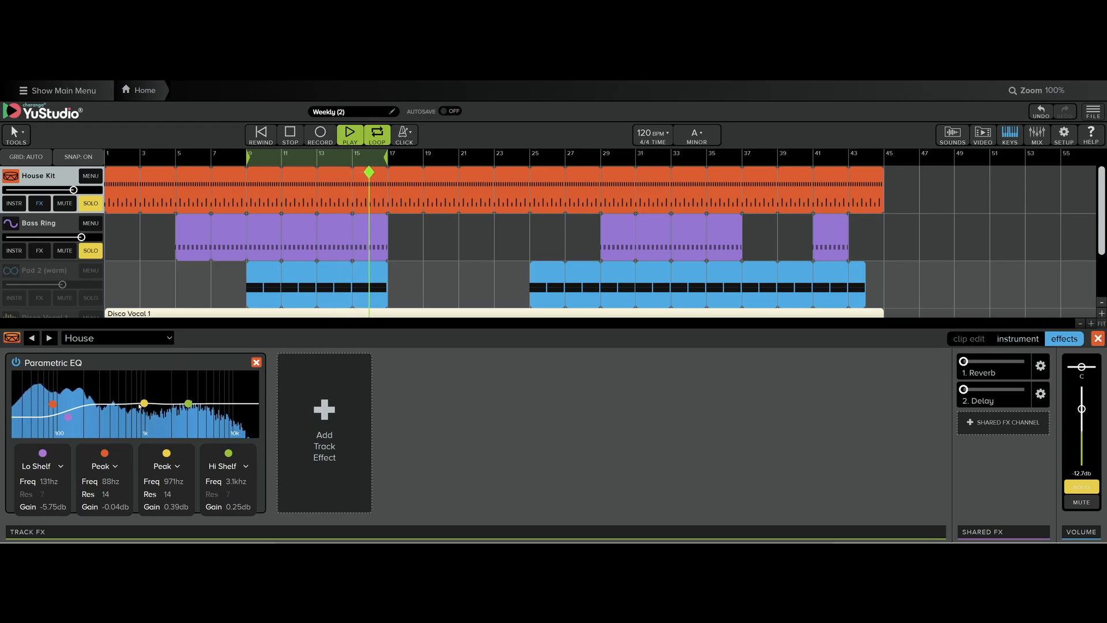
Step: Boost the House Kit EQ's lower peak band about 7.5 dB at 1.1 kHz and its high shelf about 5 dB at 3.5 kHz
left_click_drag(53, 405, 150, 387)
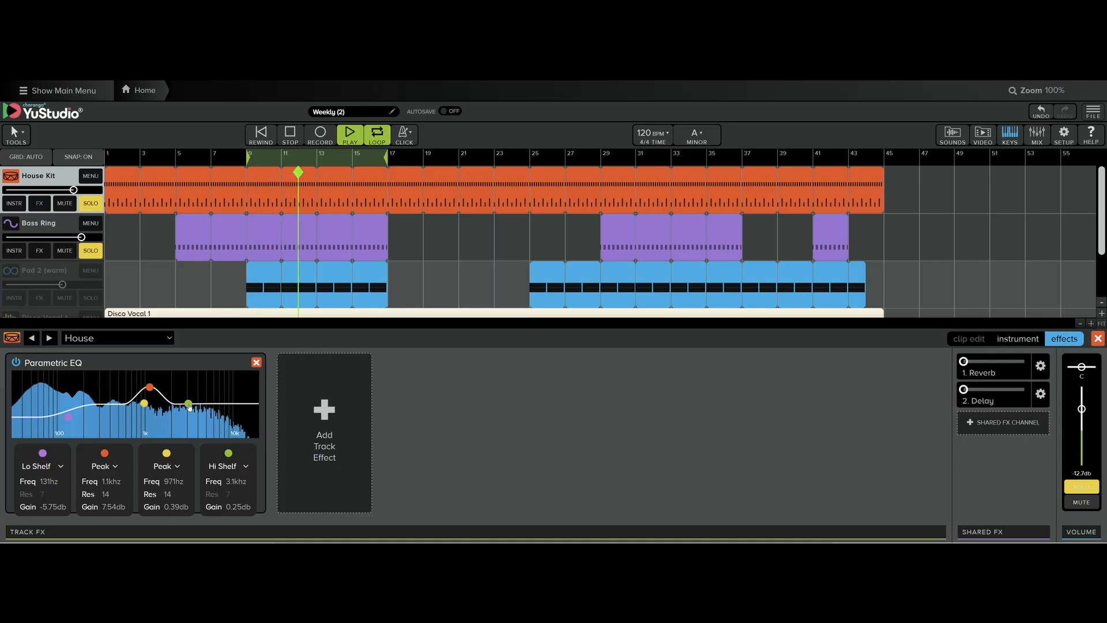
left_click_drag(189, 406, 194, 397)
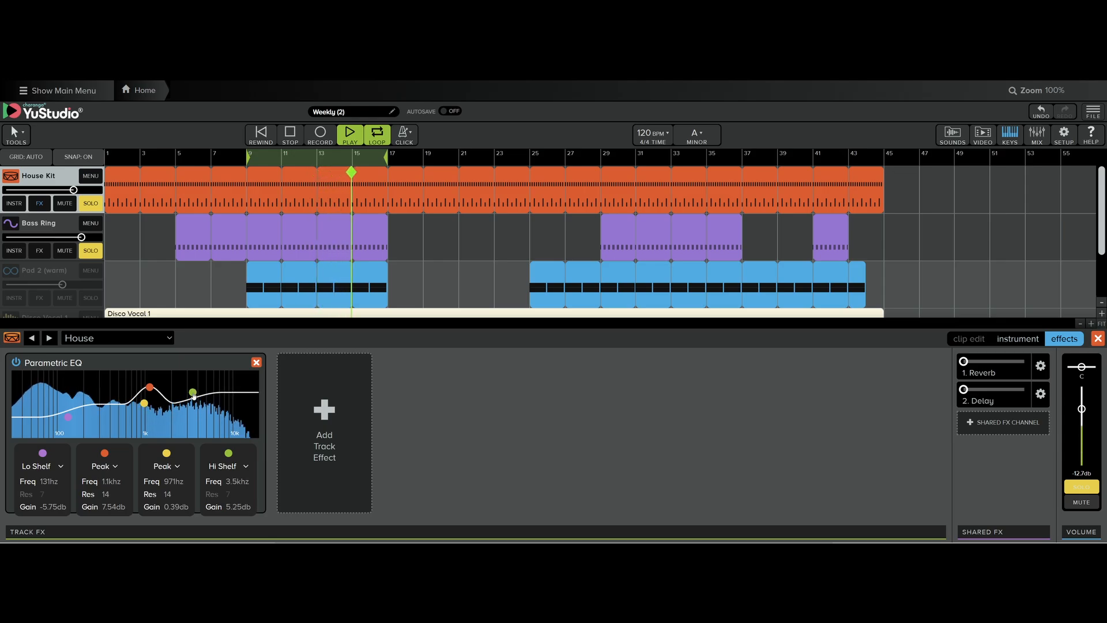
left_click_drag(194, 395, 194, 396)
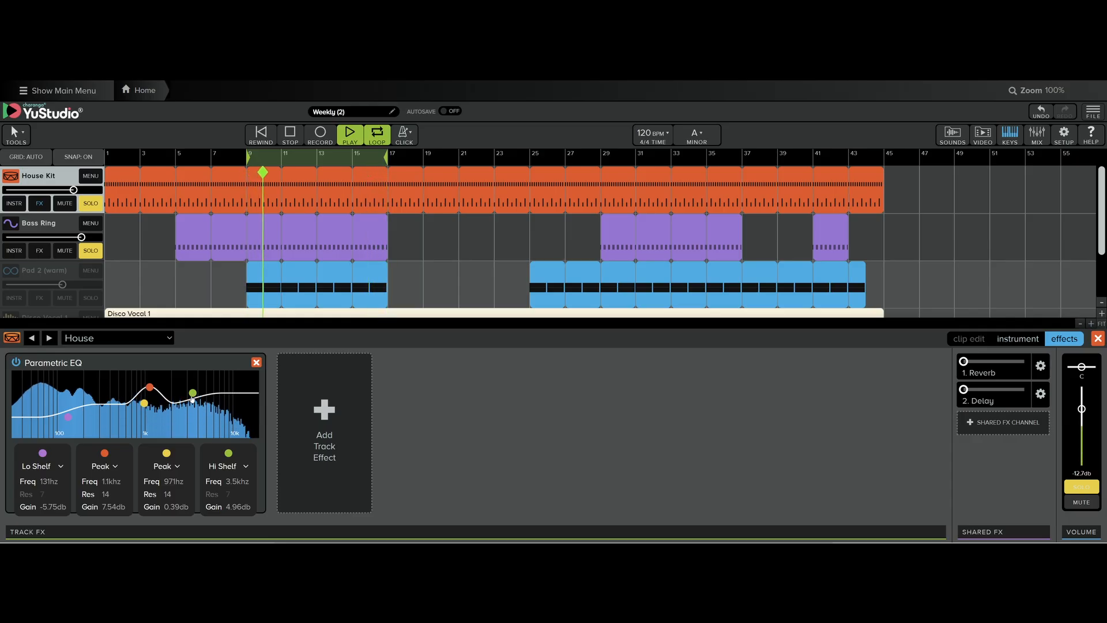
Step: Stop playback and replace the House Kit track's Parametric EQ with a fresh default one
left_click(297, 136)
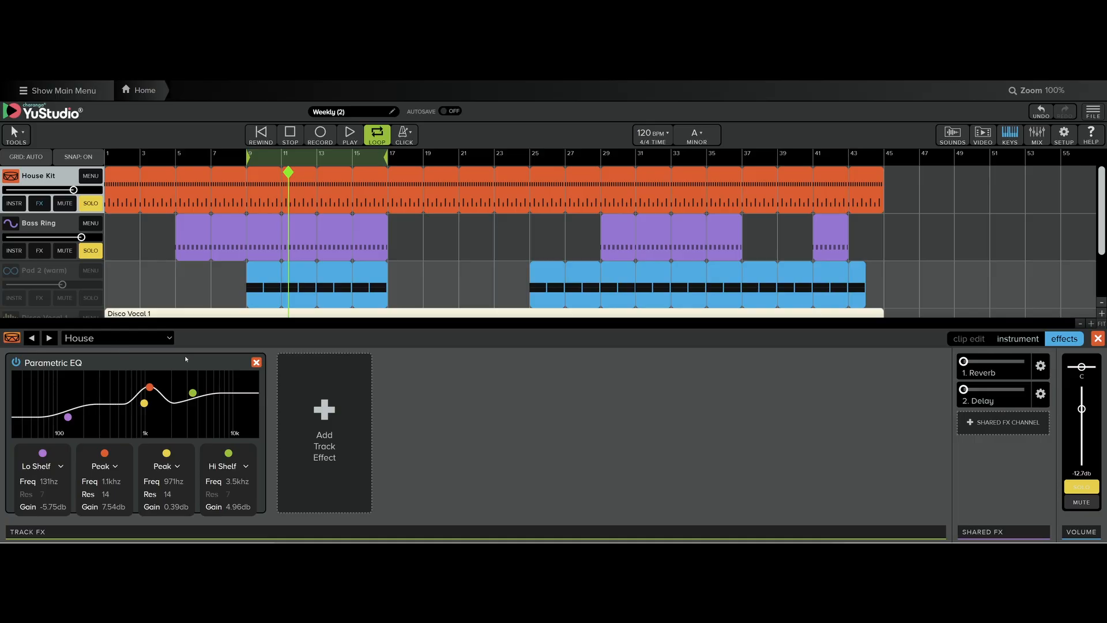
left_click(257, 362)
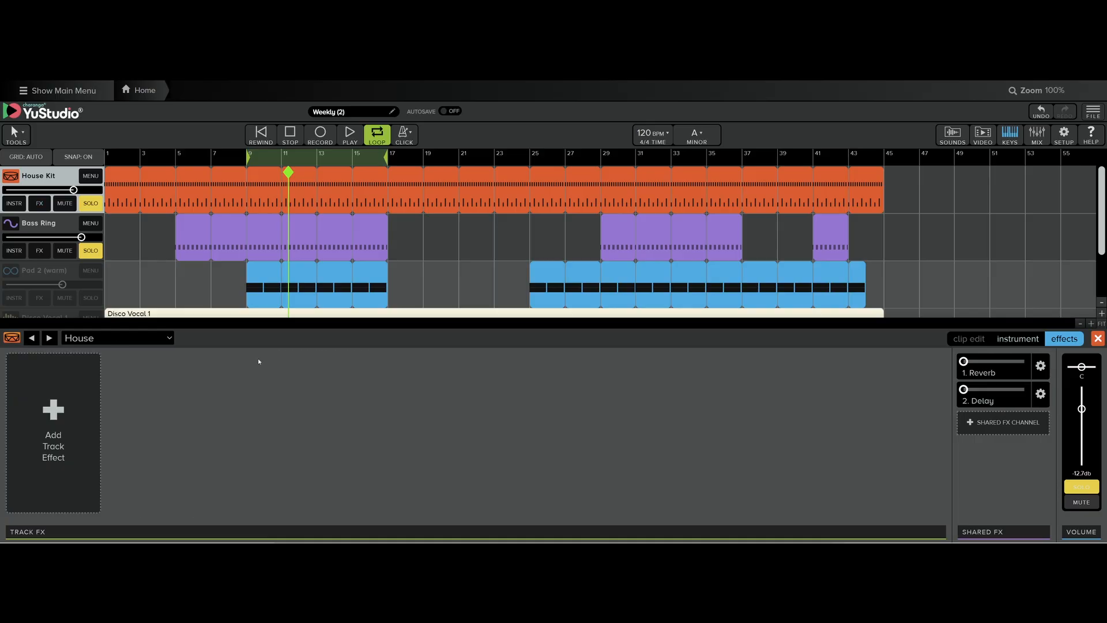
left_click(42, 205)
left_click(72, 217)
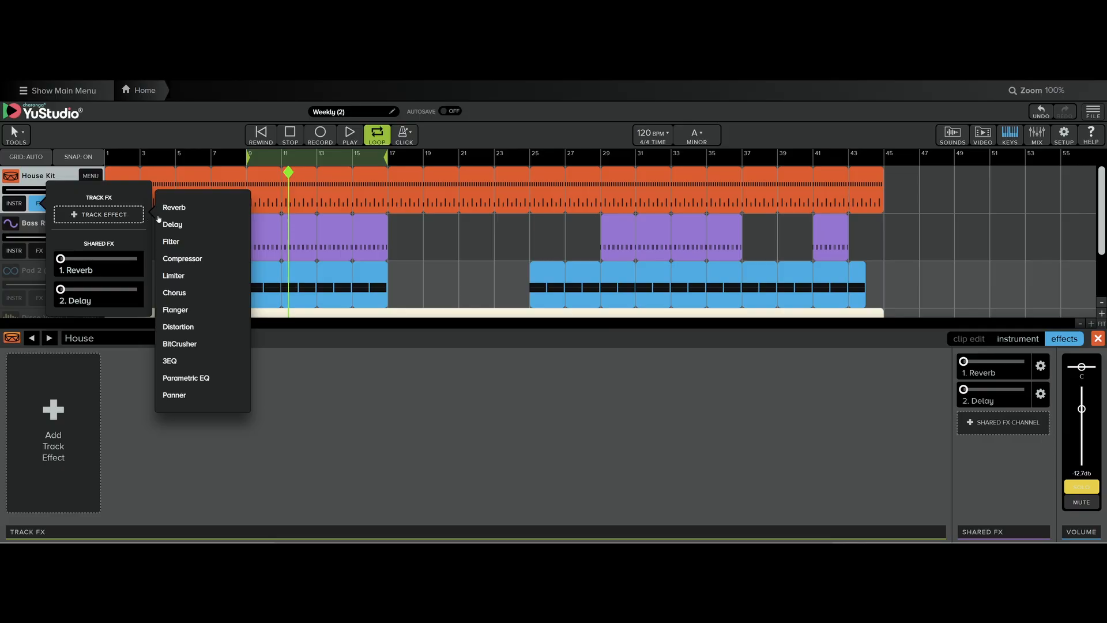
left_click(202, 379)
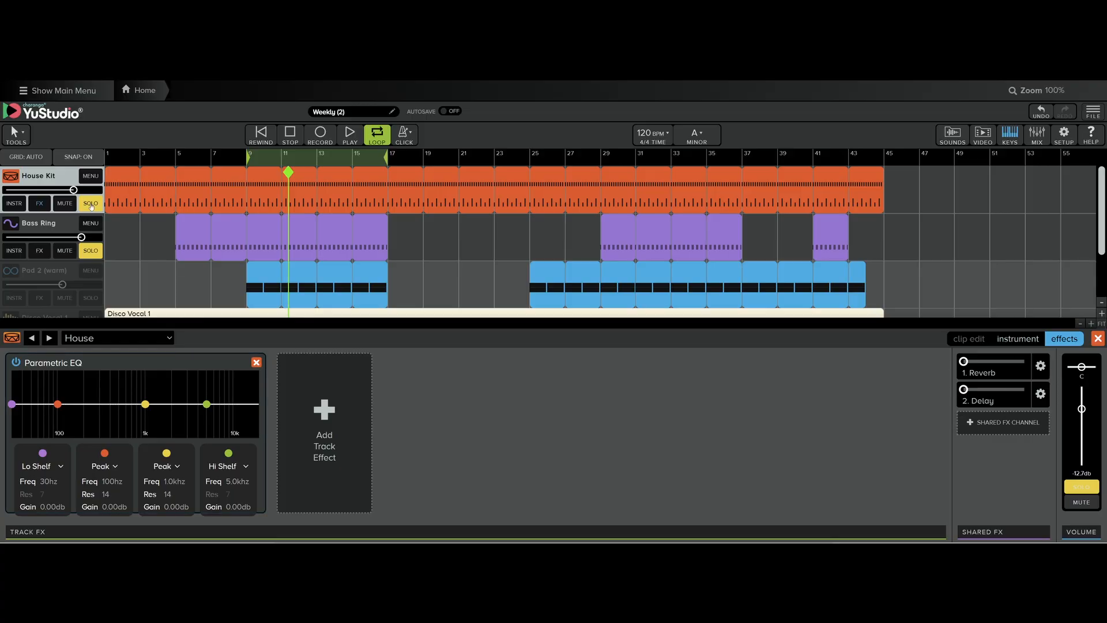
Step: Turn off solo on the Bass Ring and House Kit tracks
left_click(92, 251)
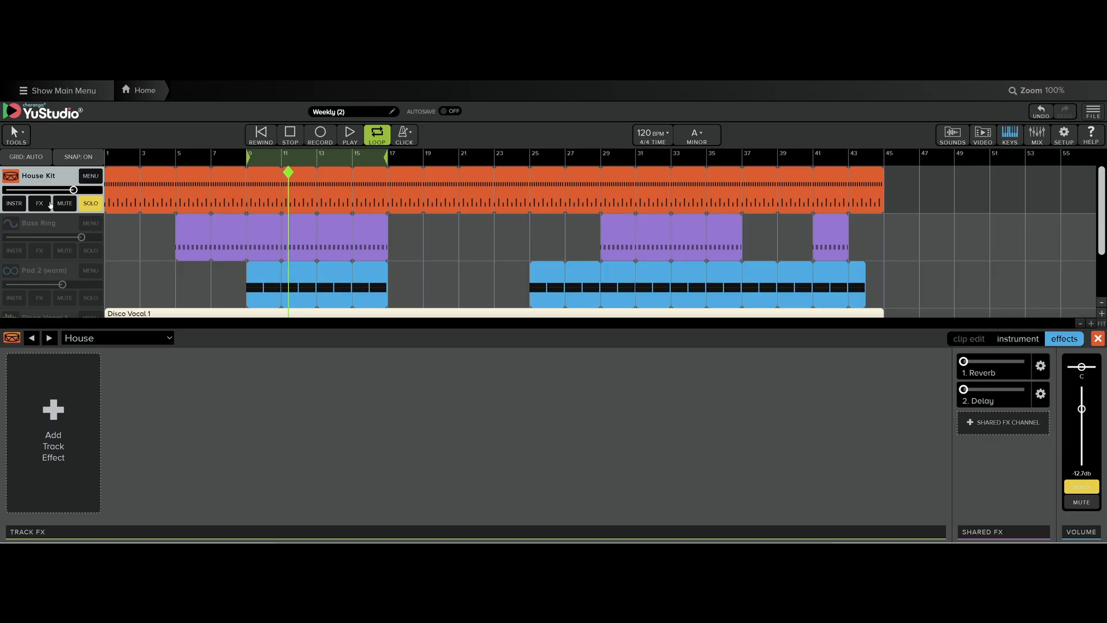
left_click(91, 206)
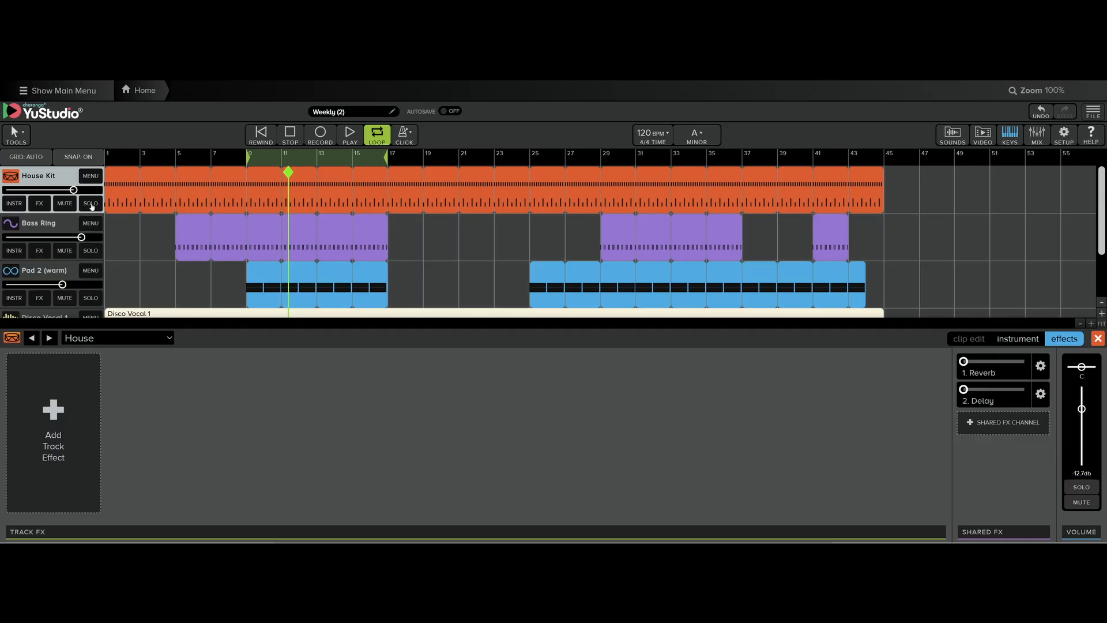
scroll(136, 257, "down", 2)
scroll(136, 257, "down", 2)
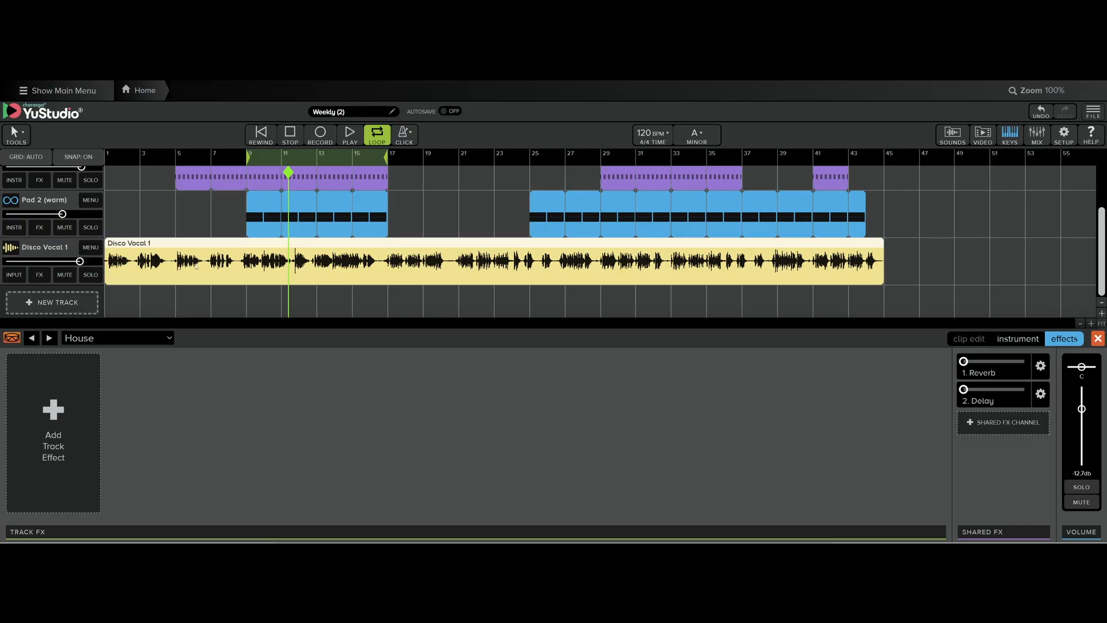
Step: Solo the Disco Vocal 1 track, play it without effects from the start of the song, and return to the beginning
left_click(90, 276)
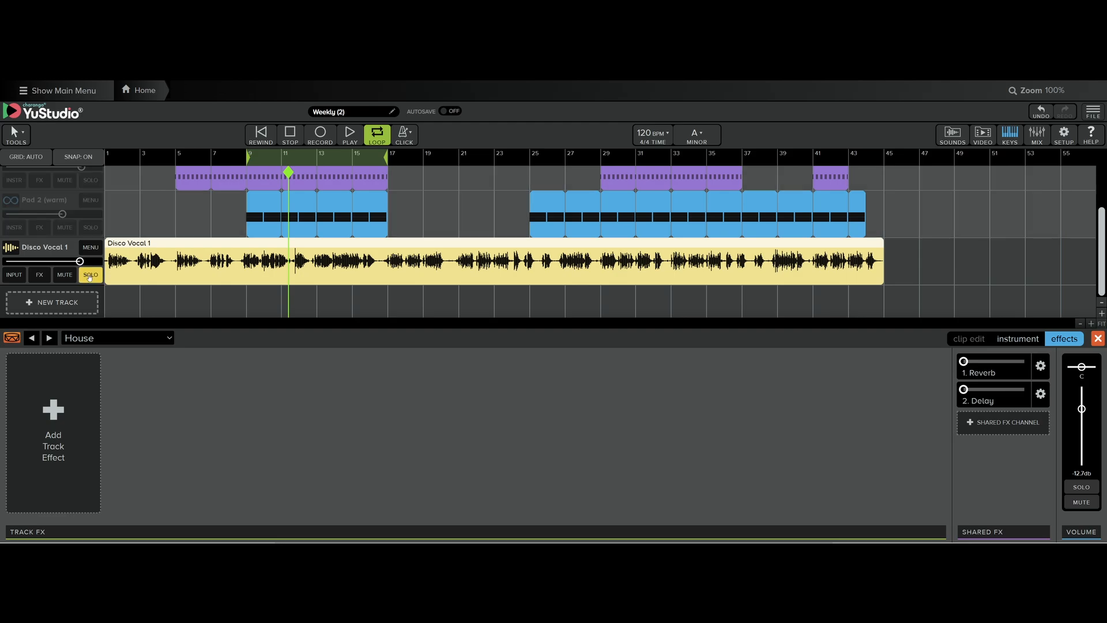
left_click(266, 138)
left_click(353, 140)
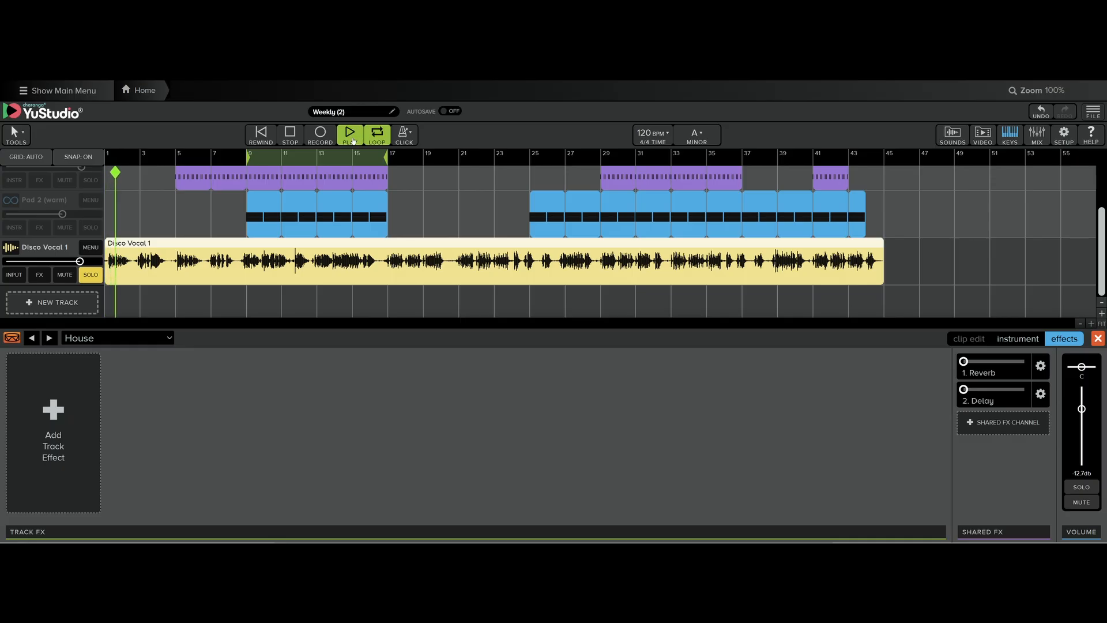
left_click(351, 136)
left_click(258, 137)
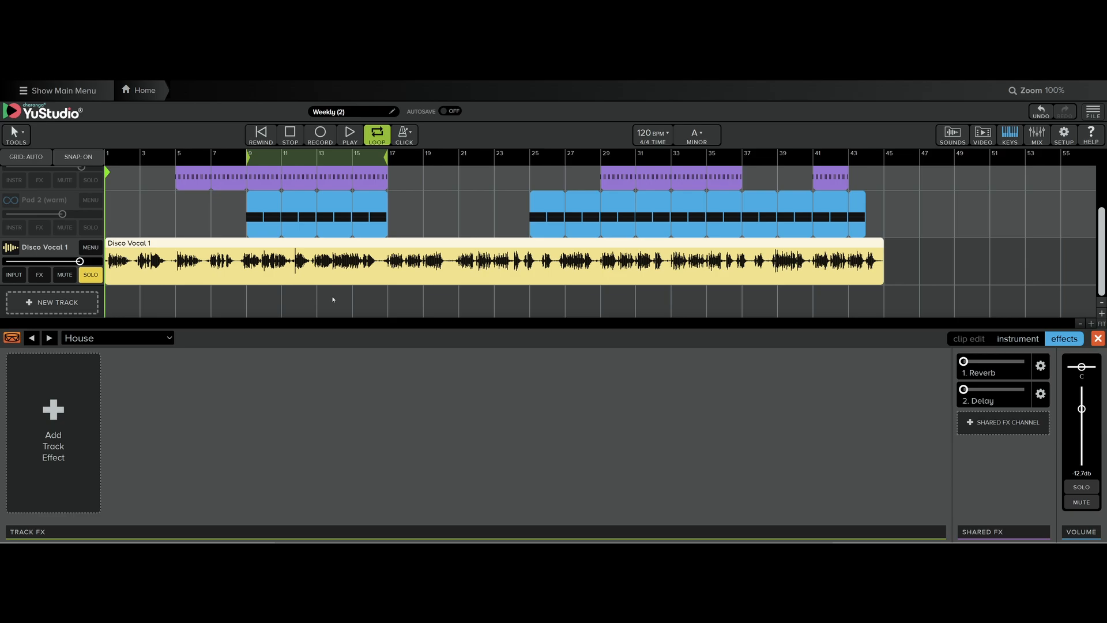
Step: Add a Reverb effect to the Disco Vocal 1 track
left_click(41, 275)
left_click(102, 286)
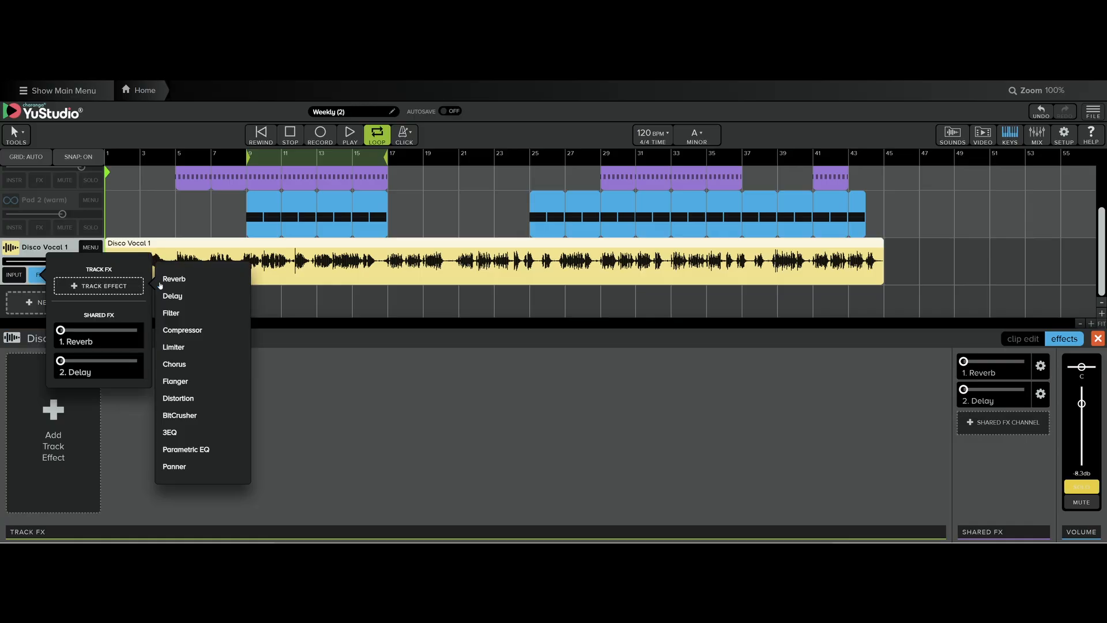
left_click(201, 282)
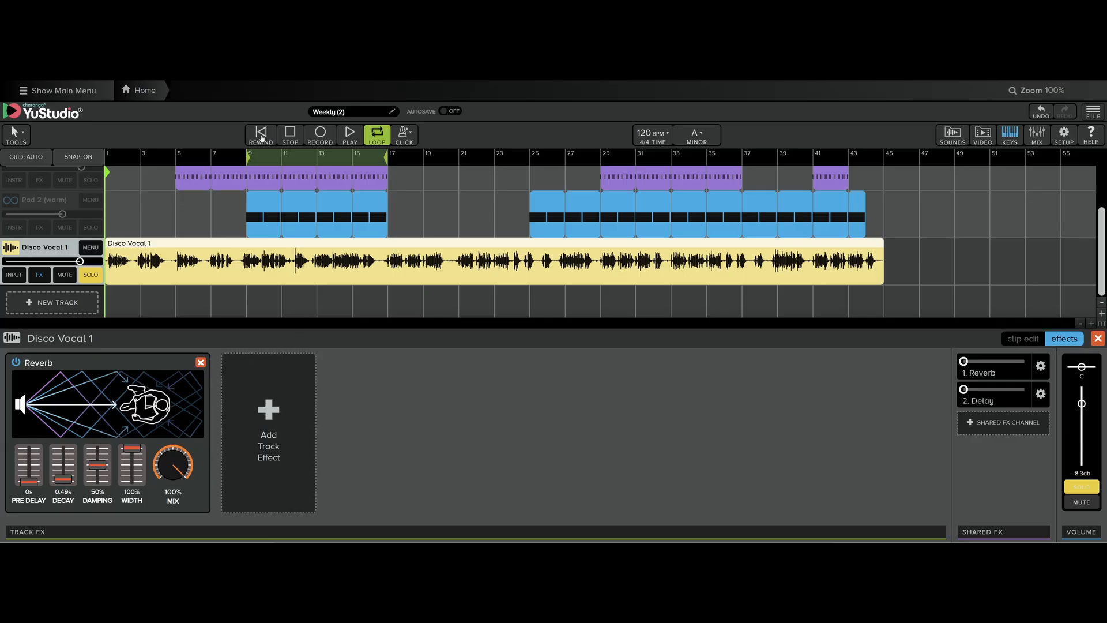
Step: During playback, set the vocal reverb's decay to 3.25 s and try damping at 100% and 0% before setting it to 50%
left_click(349, 138)
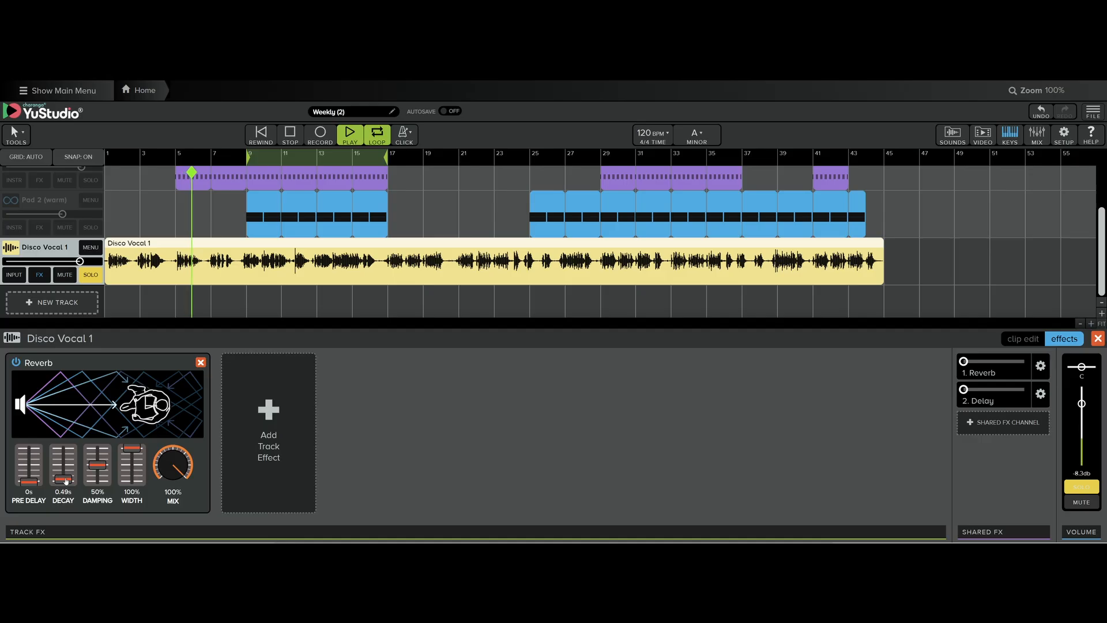
mouse_move(65, 482)
left_mouse_down()
mouse_move(68, 456)
mouse_move(73, 472)
left_mouse_up()
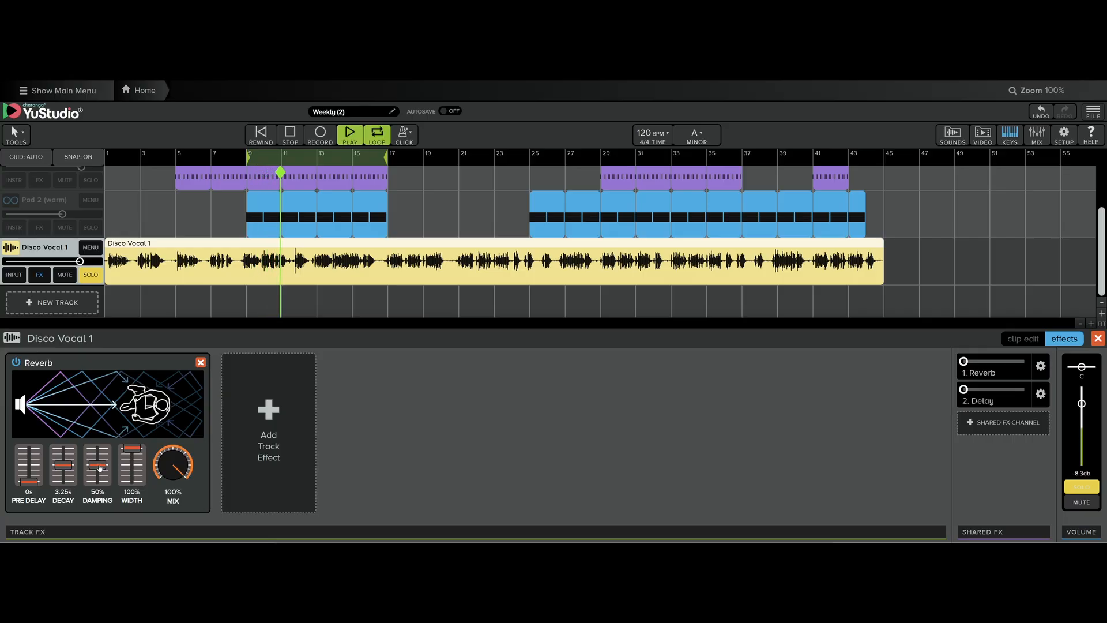
left_click_drag(99, 467, 95, 450)
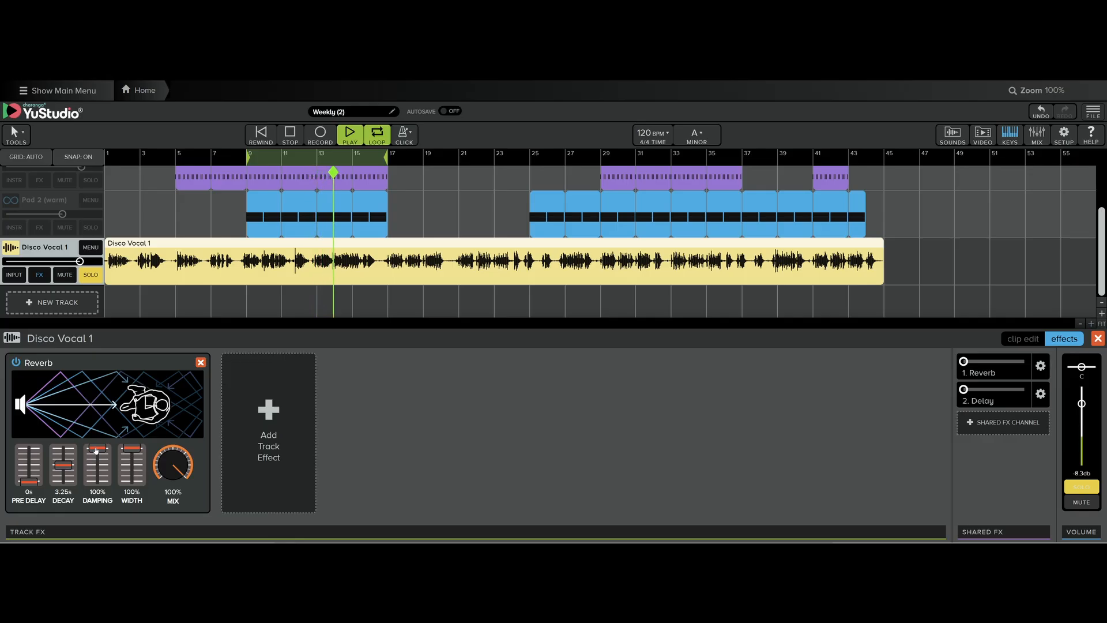
left_click_drag(97, 450, 106, 490)
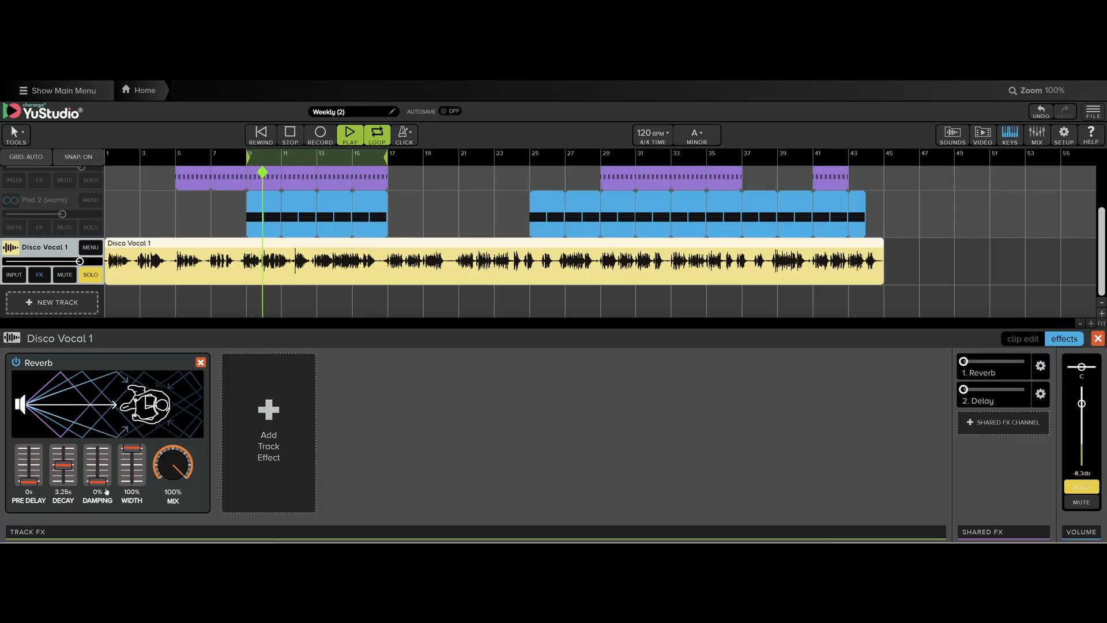
left_click_drag(98, 483, 99, 470)
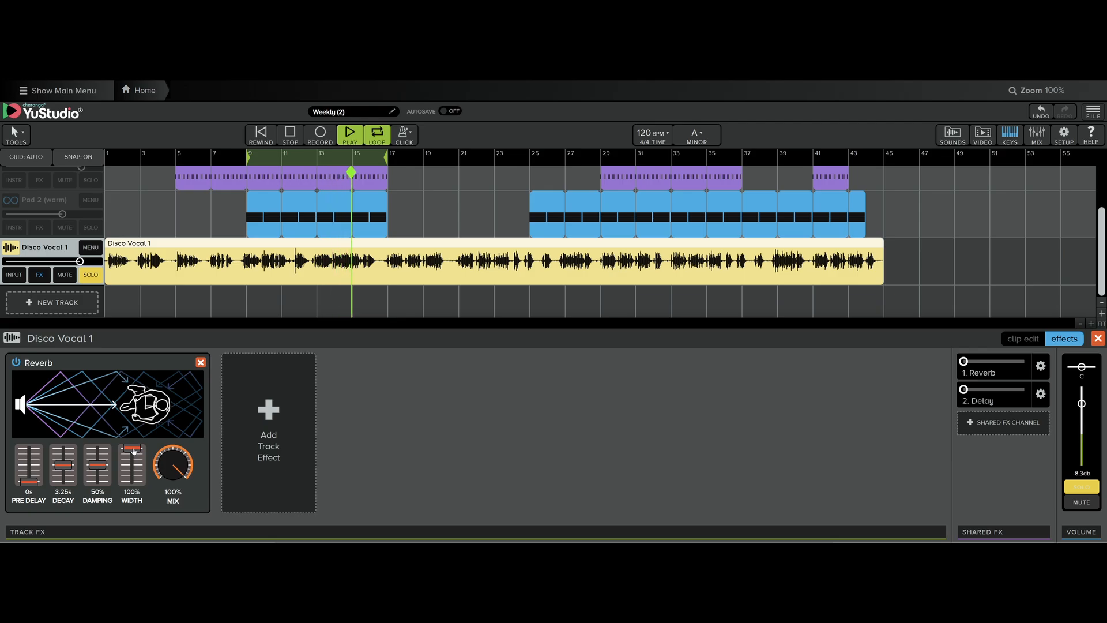
Step: Set the vocal reverb's width to about 58% after trying 0%, and its mix to about 30% after comparing wetter levels up to 100%
left_click_drag(134, 451, 139, 498)
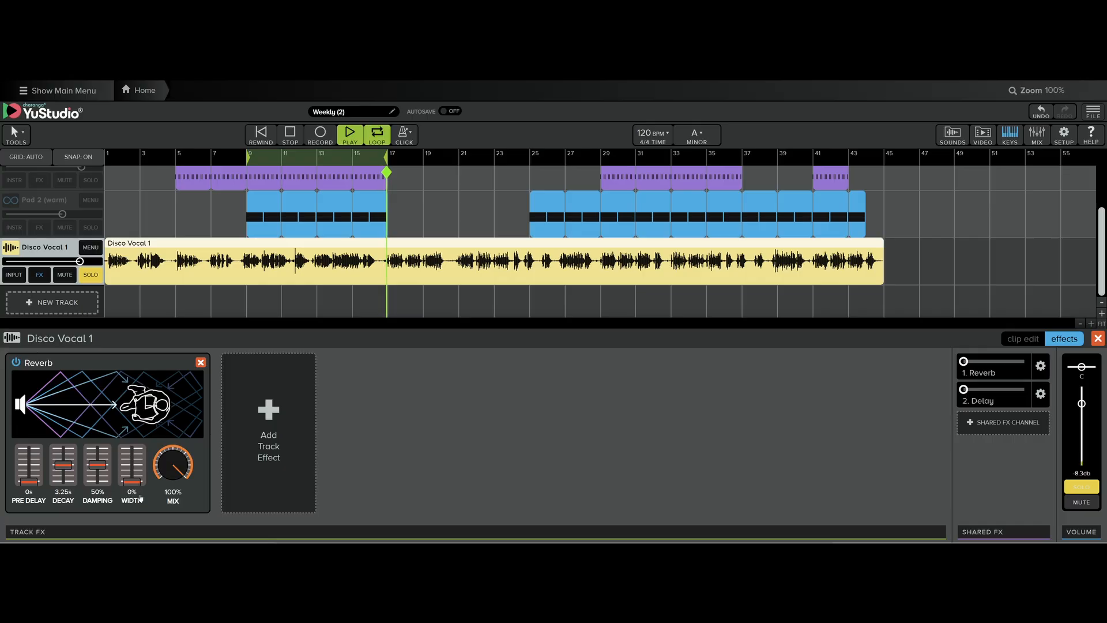
left_click_drag(140, 498, 140, 468)
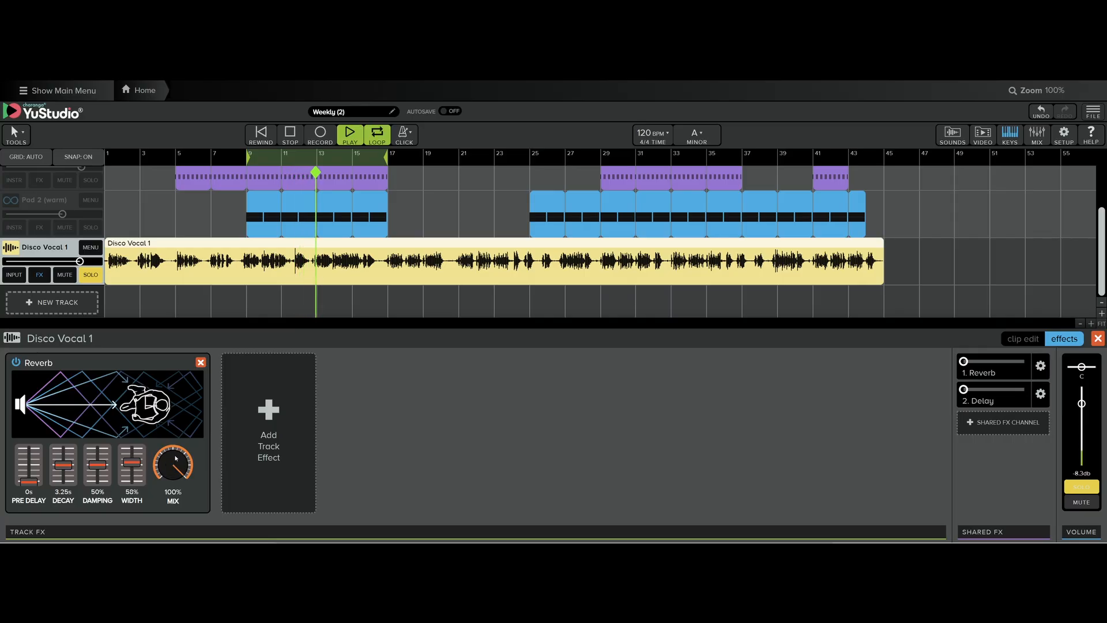
left_click_drag(176, 457, 176, 479)
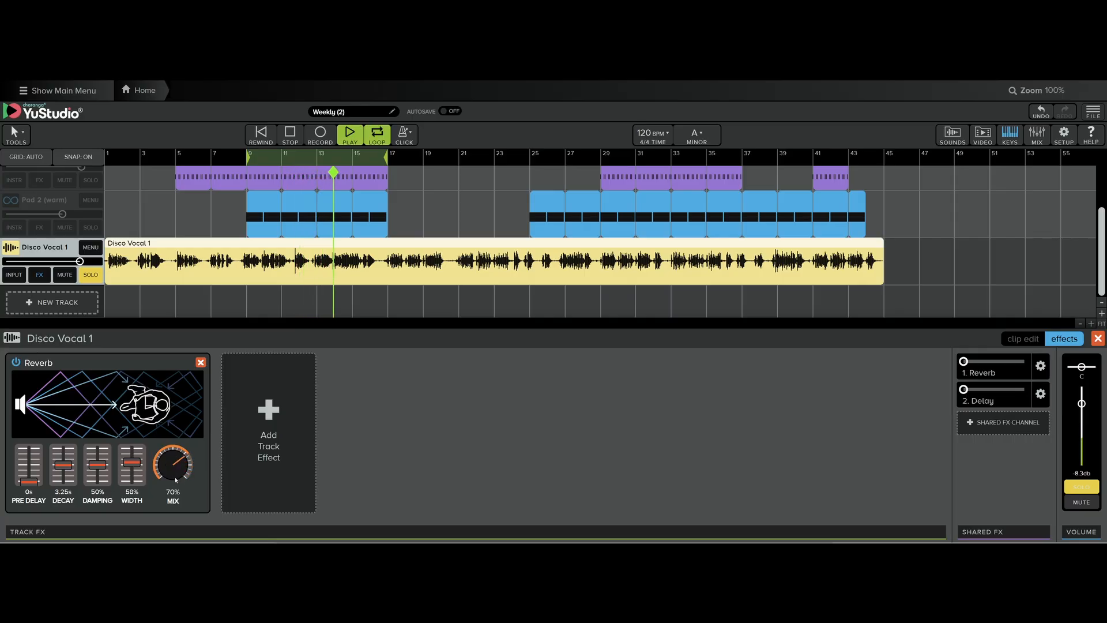
left_click_drag(175, 480, 178, 491)
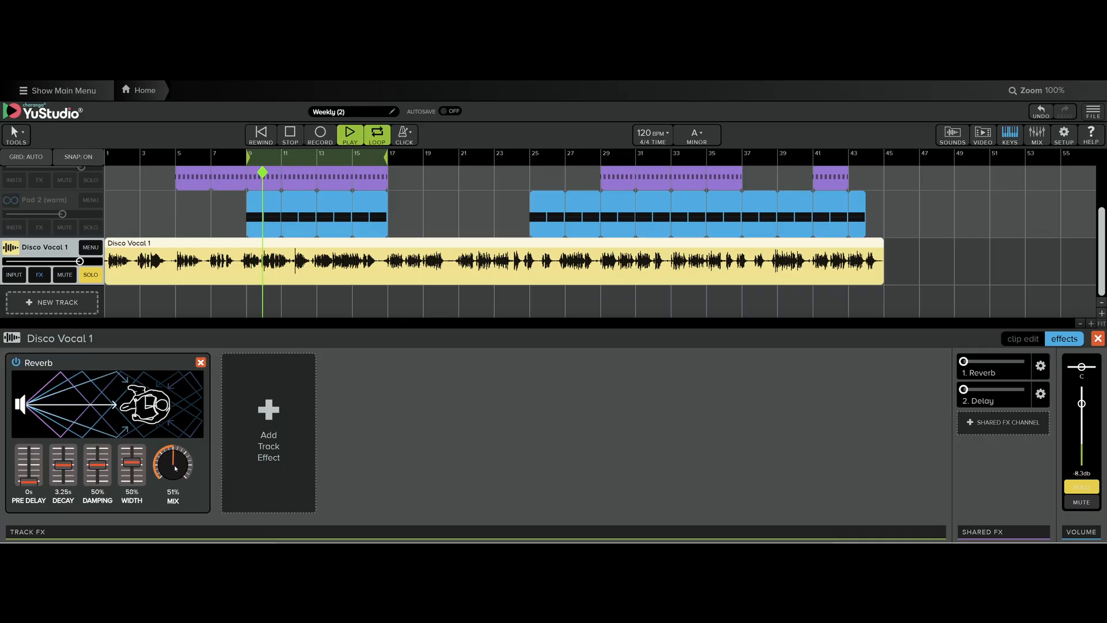
left_click_drag(175, 468, 162, 398)
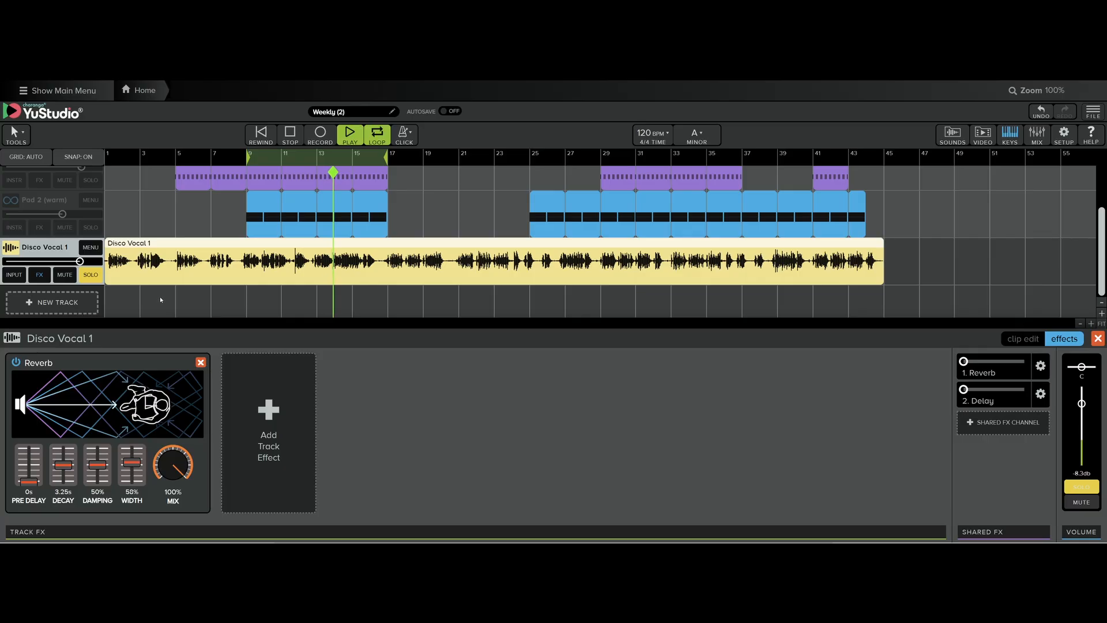
left_click_drag(179, 411, 167, 483)
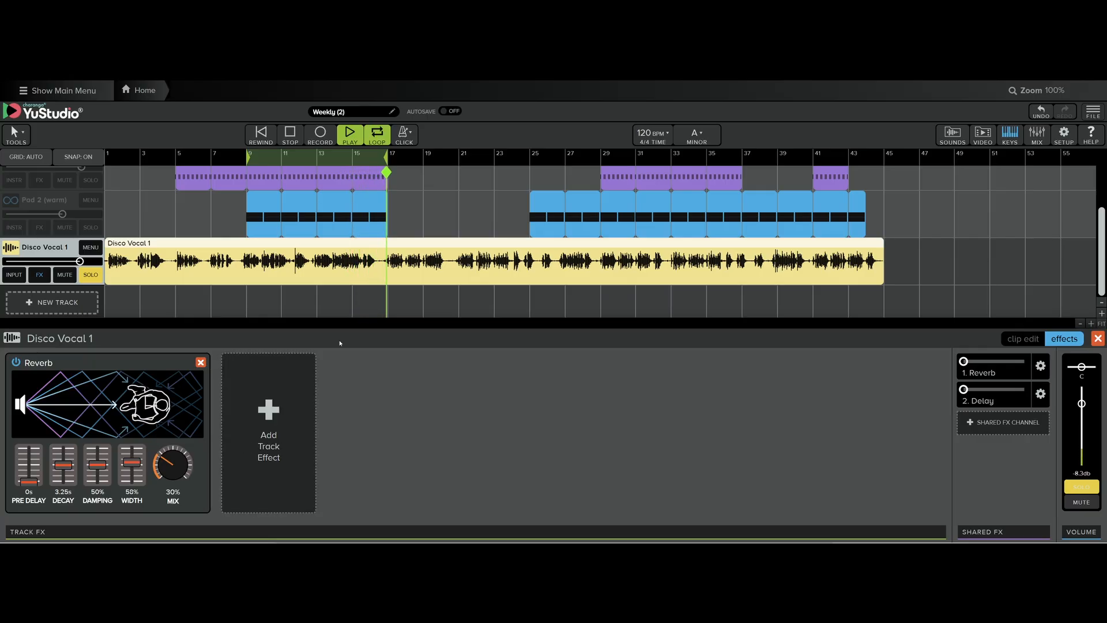
Step: Against the full, unsoloed mix, compare the reverb mix at 0% and 100%, set it to about 34%, and raise the vocal volume to about -6.8 dB
left_click(90, 276)
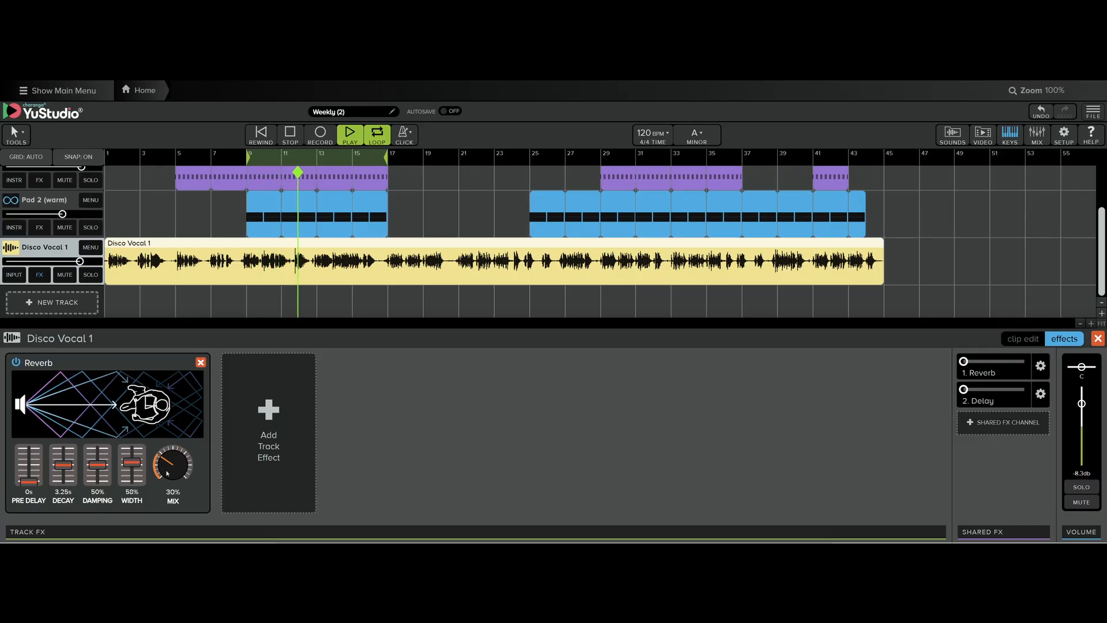
left_click_drag(171, 467, 175, 518)
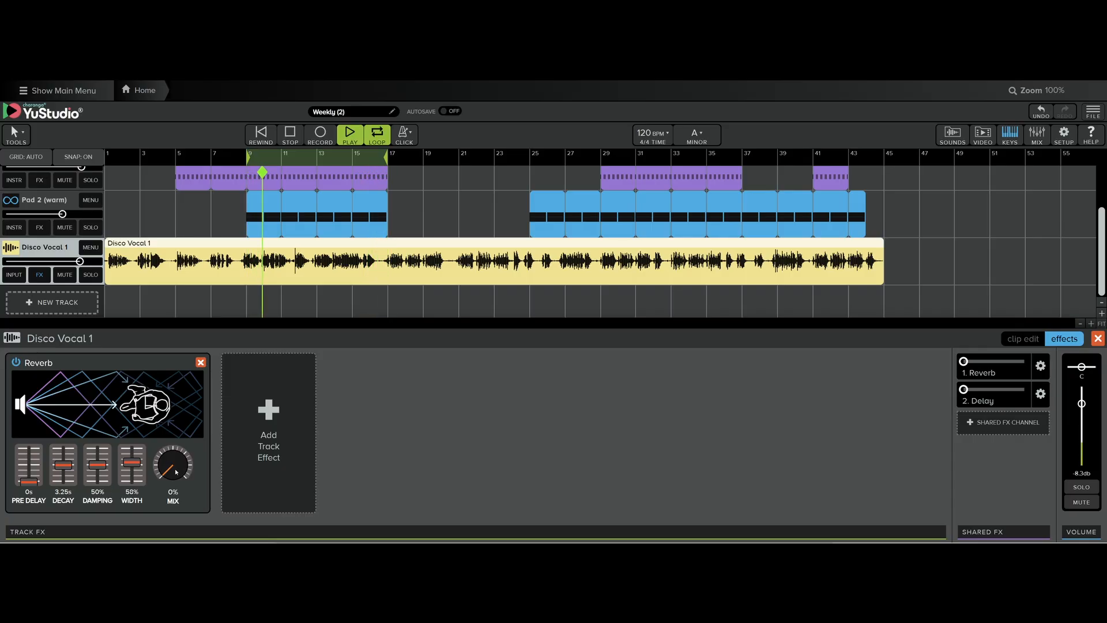
left_click_drag(176, 472, 176, 448)
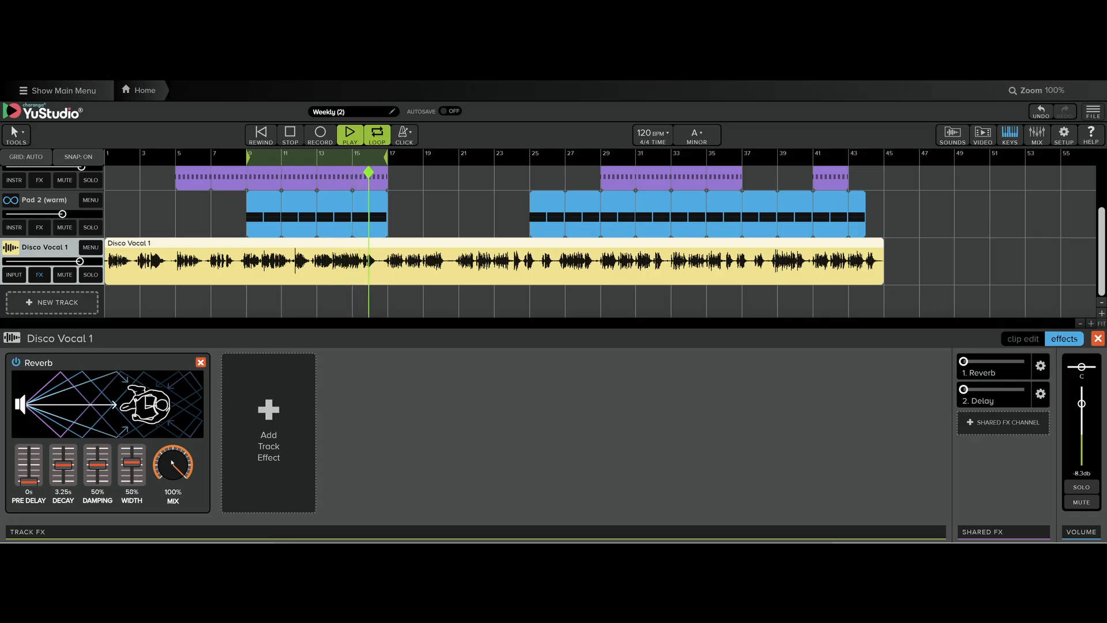
left_click_drag(171, 463, 172, 504)
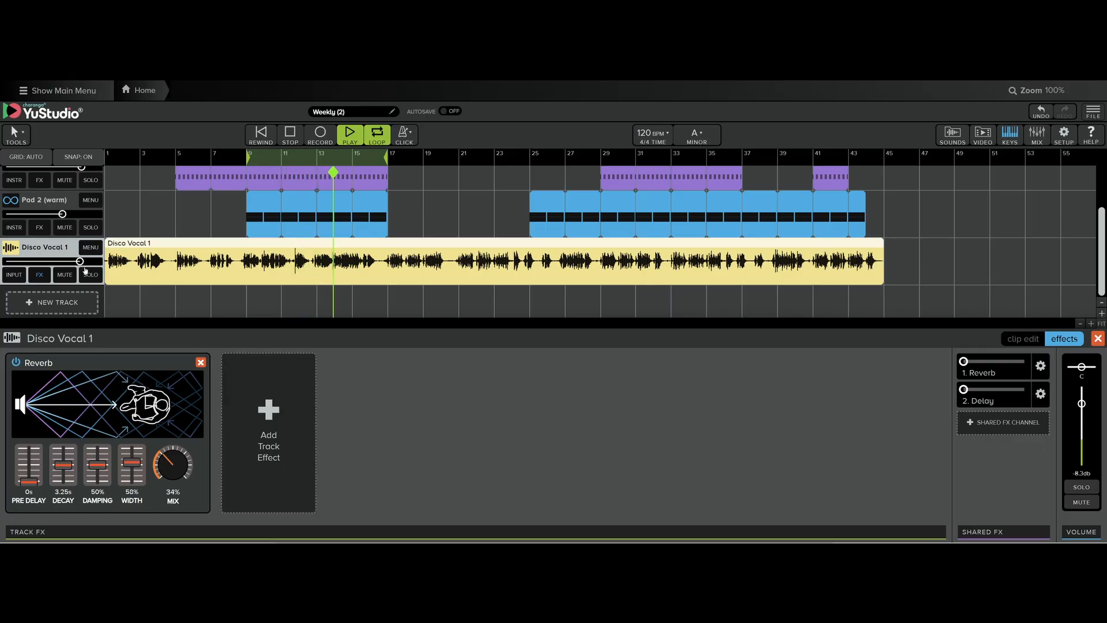
left_click_drag(80, 263, 82, 263)
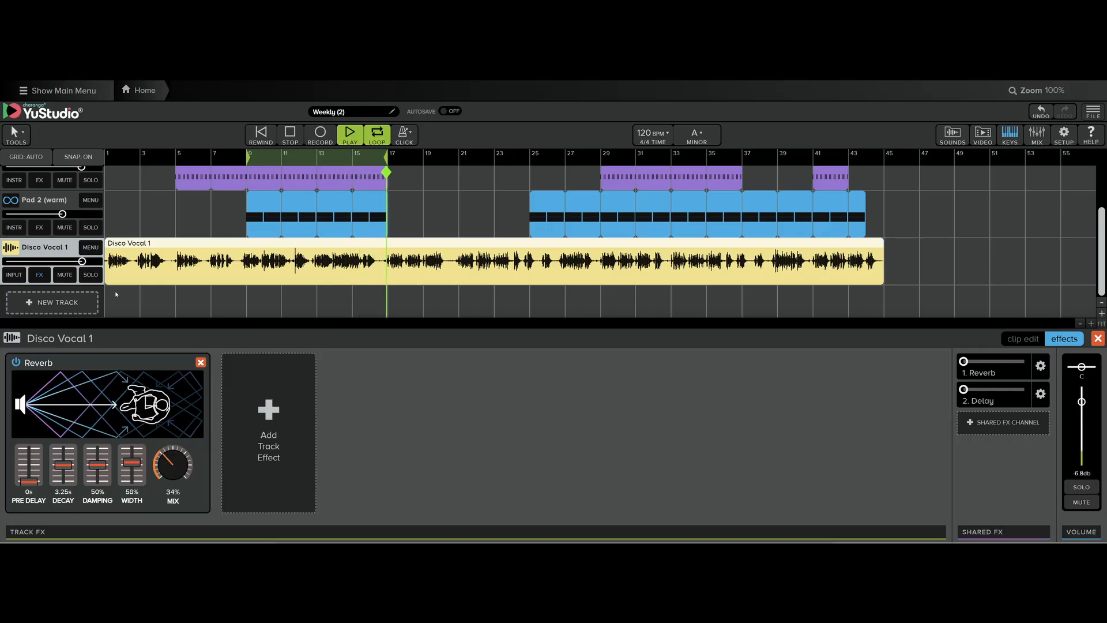
key("space")
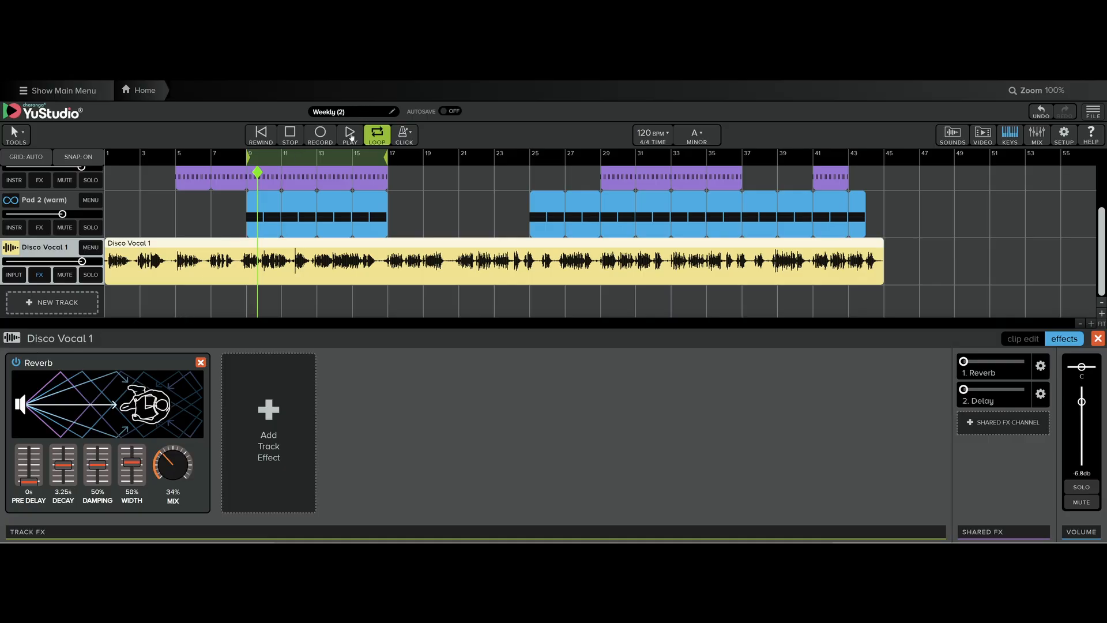
Step: Solo the vocal in playback, set its reverb mix to 50%, and set the pre-delay to about 0.155 s after trying 0.412 s
left_click(92, 275)
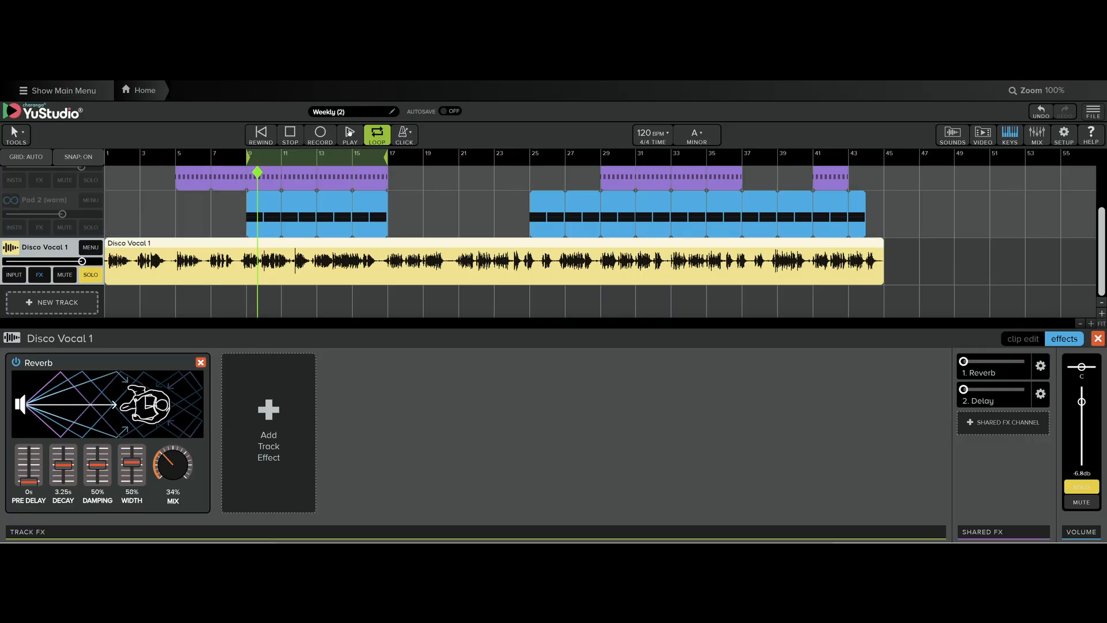
left_click(349, 133)
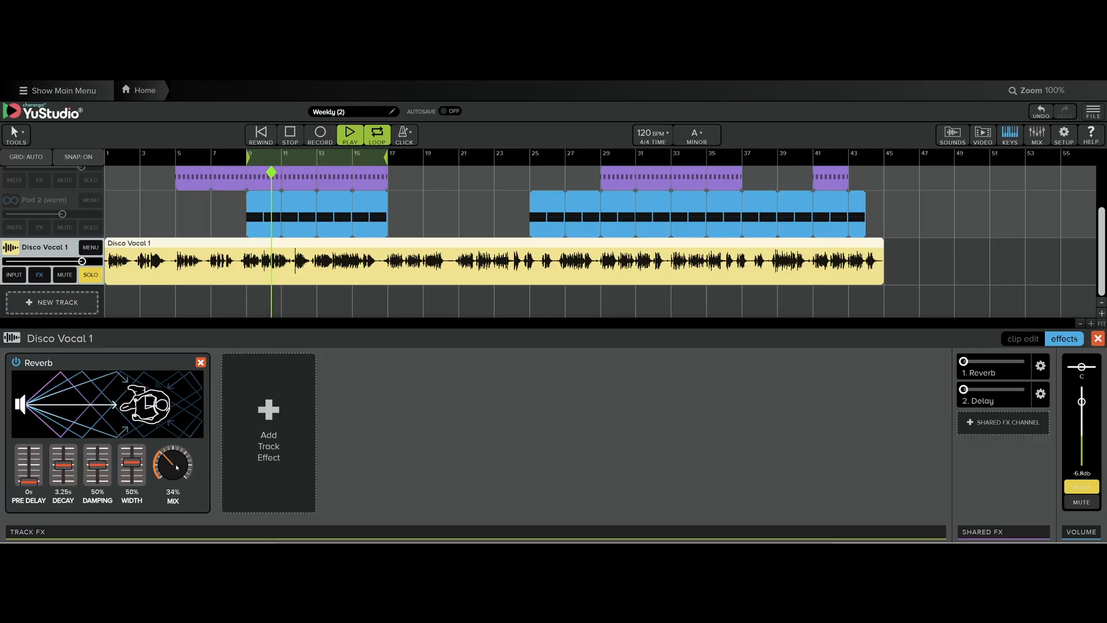
left_click_drag(176, 467, 177, 457)
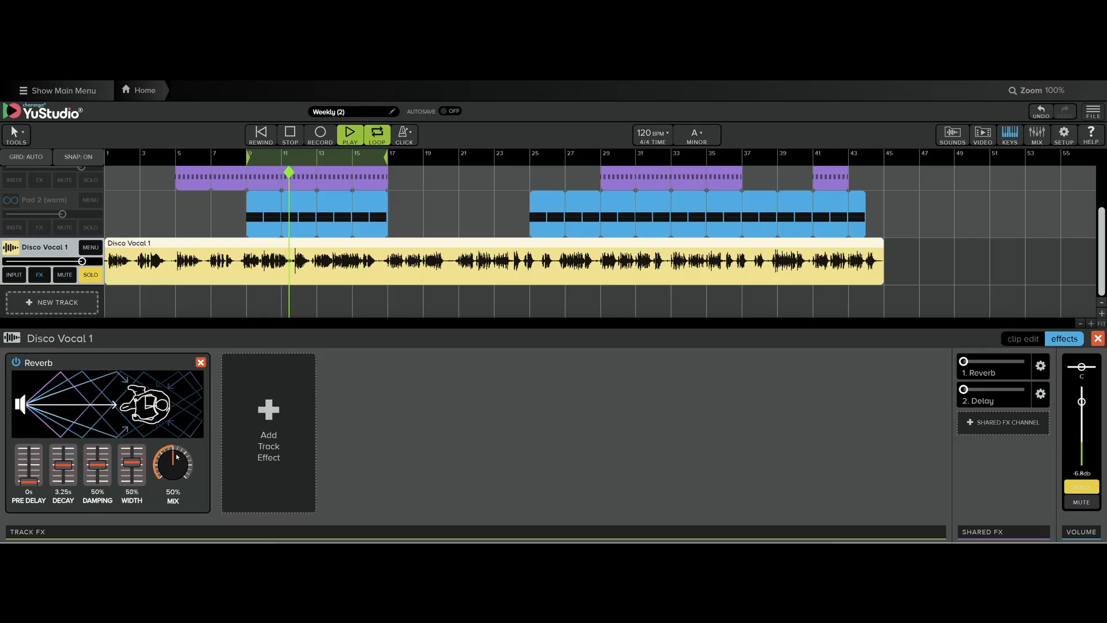
left_click(29, 484)
left_click_drag(29, 484, 22, 455)
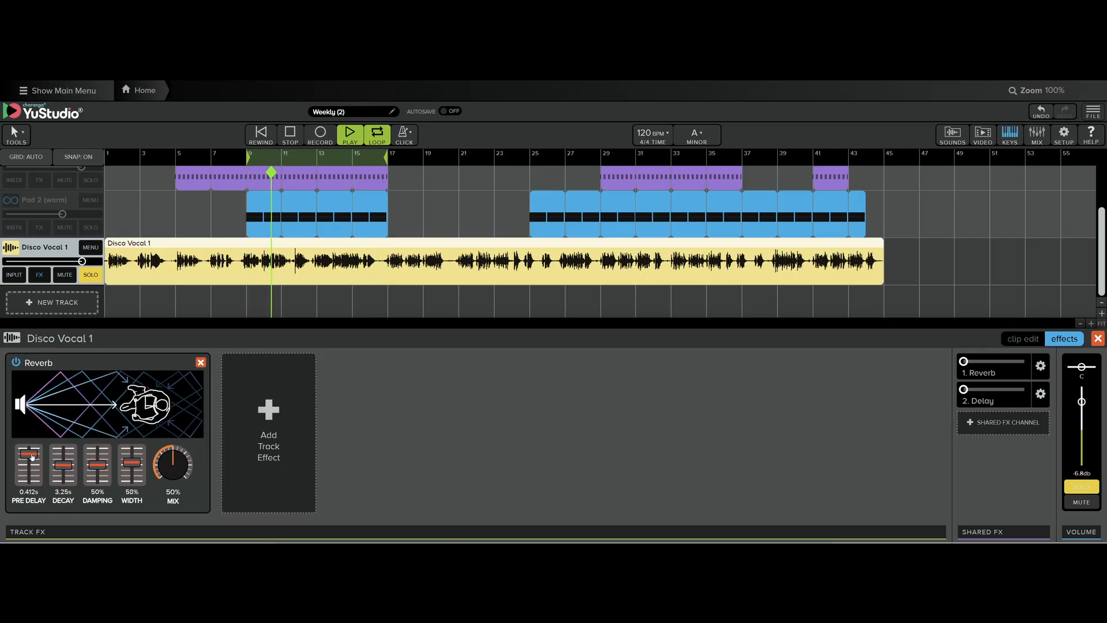
left_click_drag(32, 456, 36, 477)
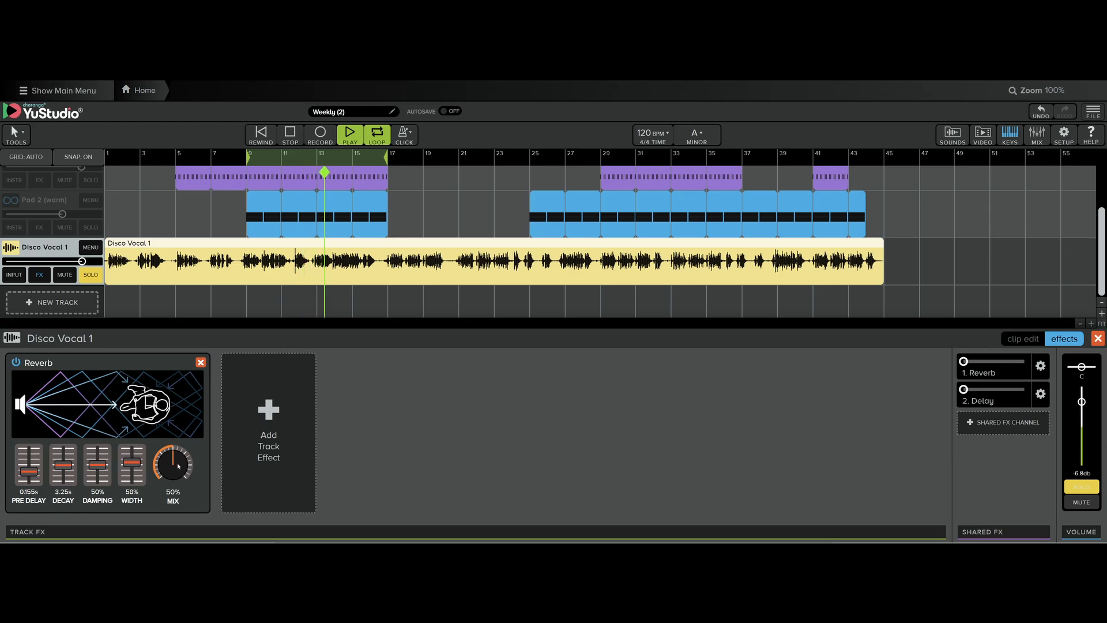
Step: Lower the vocal reverb's mix to about 32%, listen with the vocal unsoloed, and stop playback
left_click_drag(177, 463, 180, 478)
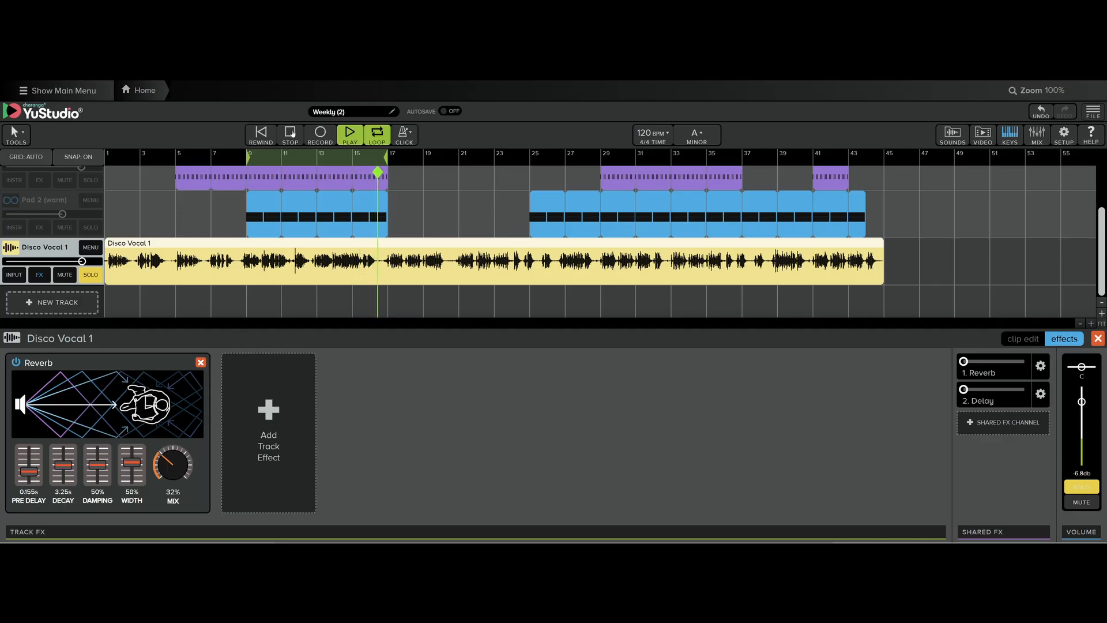
left_click(91, 275)
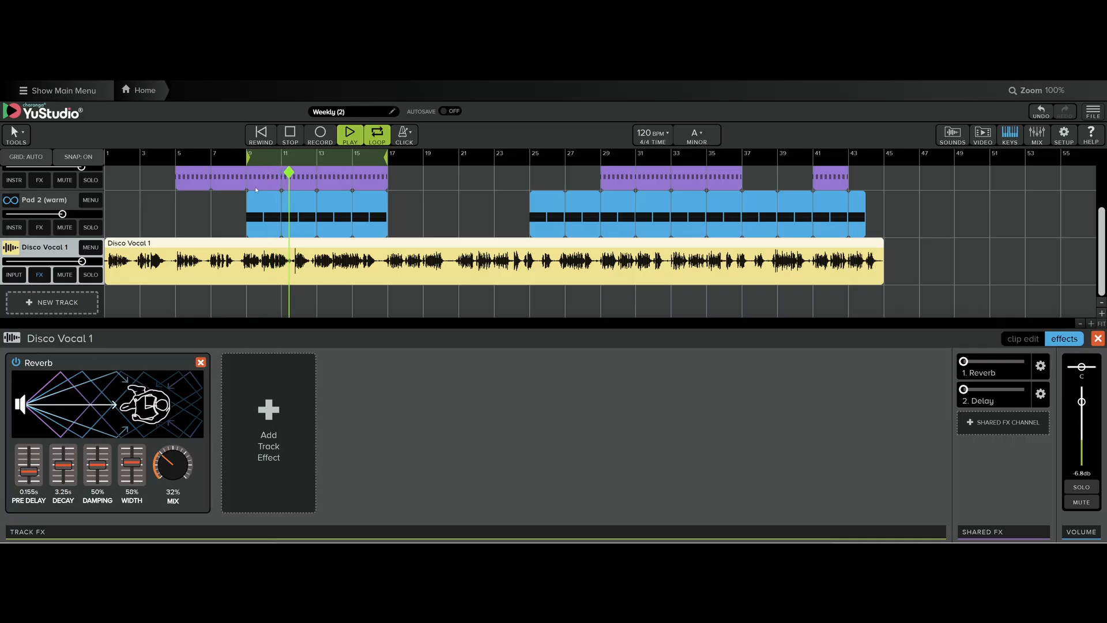
left_click(292, 139)
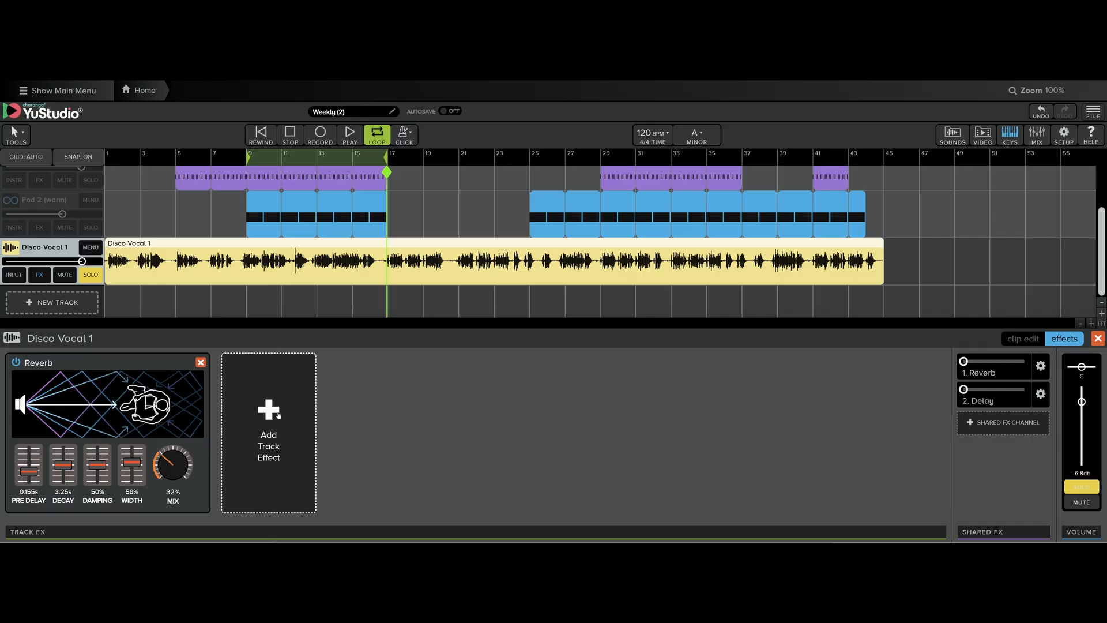
Step: Add a Delay effect to the Disco Vocal 1 track with its feedback and mix both set to 0%
left_click(279, 416)
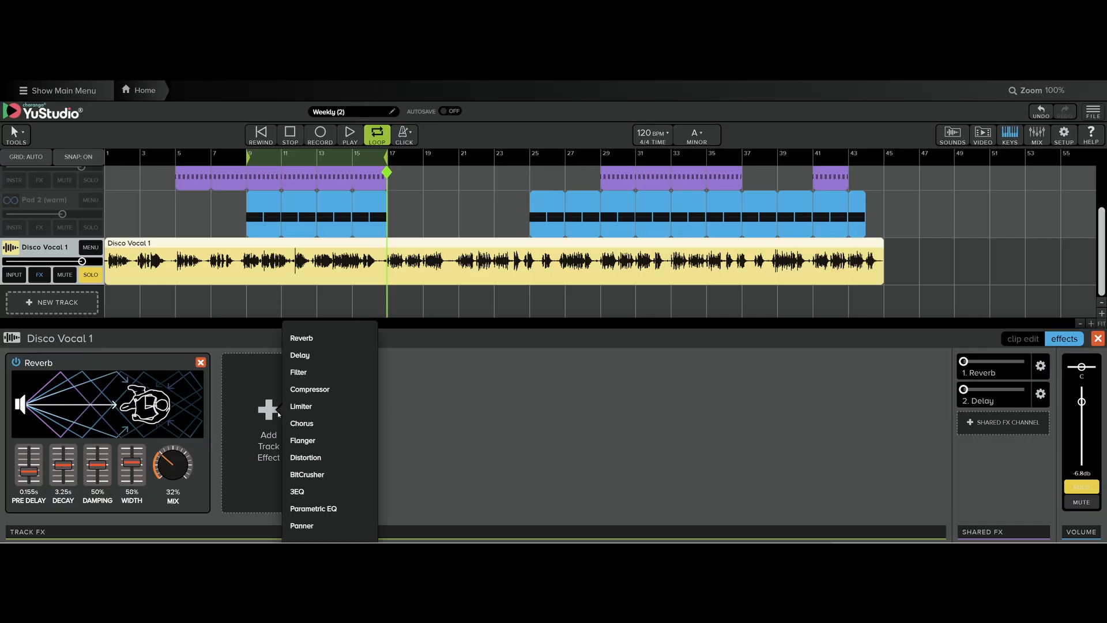
left_click(314, 355)
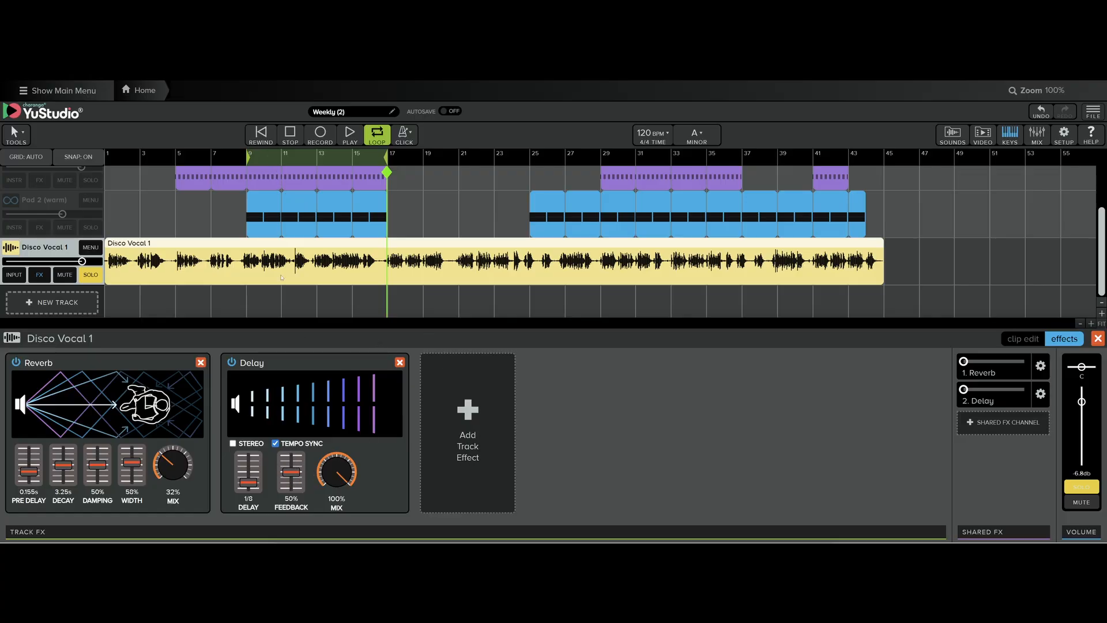
left_click_drag(296, 479, 296, 513)
left_click_drag(342, 469, 344, 562)
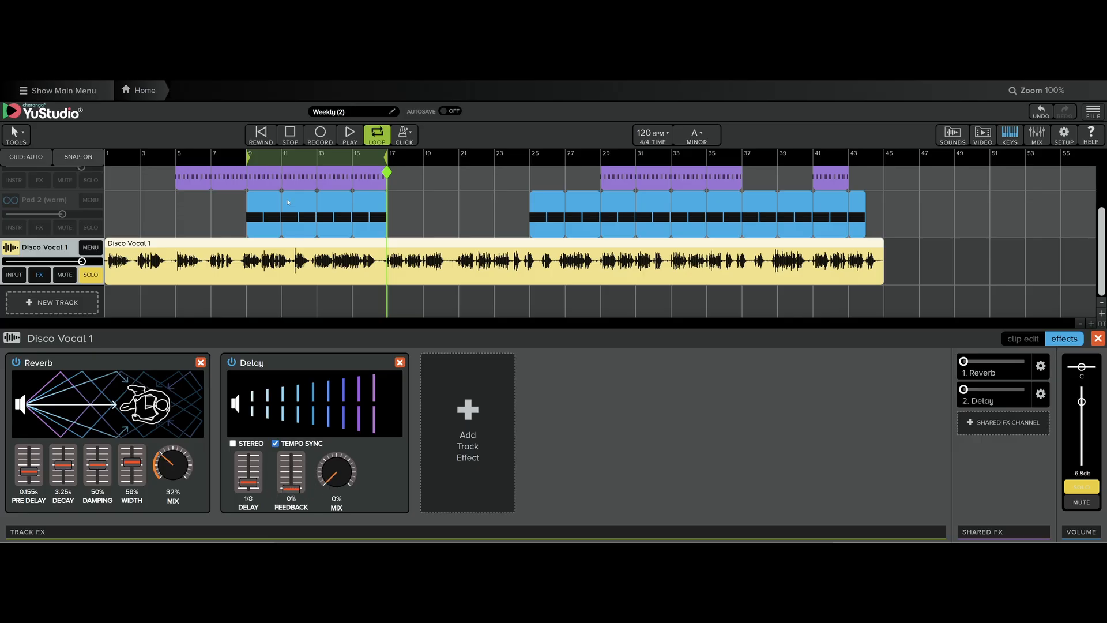
Step: Play the soloed vocal and raise the Delay effect's feedback to about 51%
left_click(349, 137)
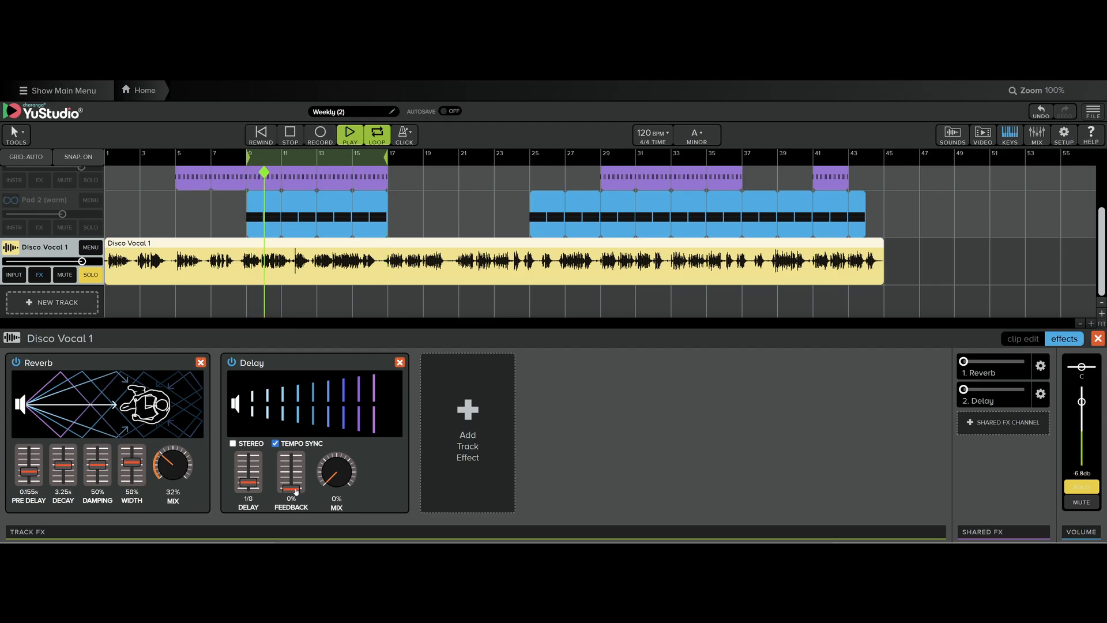
left_click_drag(281, 499, 298, 477)
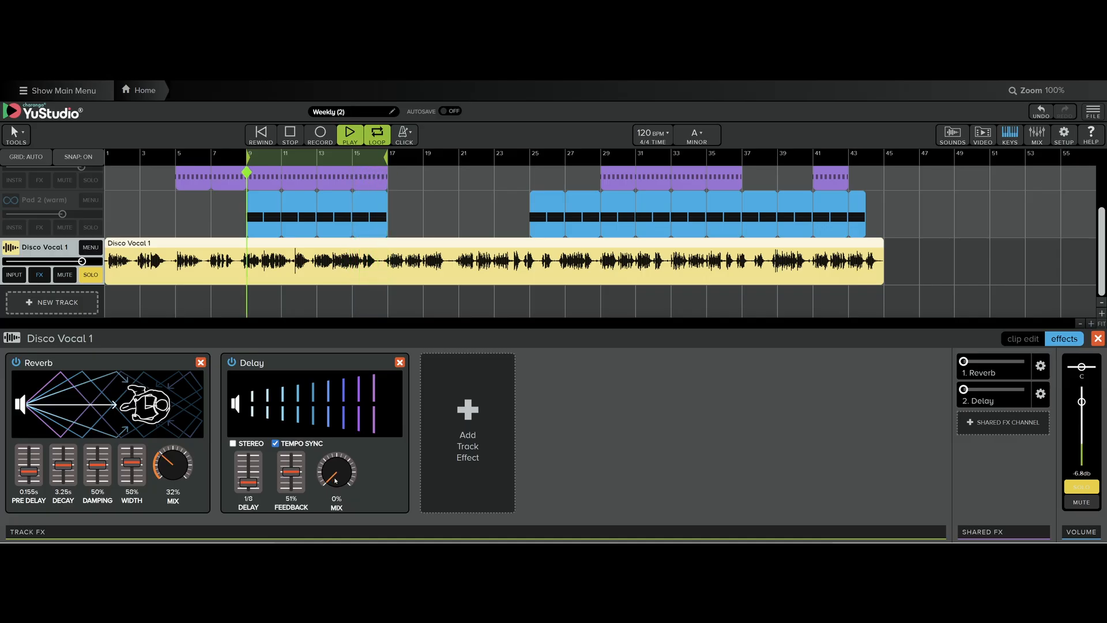
Step: Raise the Delay mix to 49%, bypass the Reverb, try a 100% Delay mix, and set it to 50%
left_click_drag(336, 480, 341, 447)
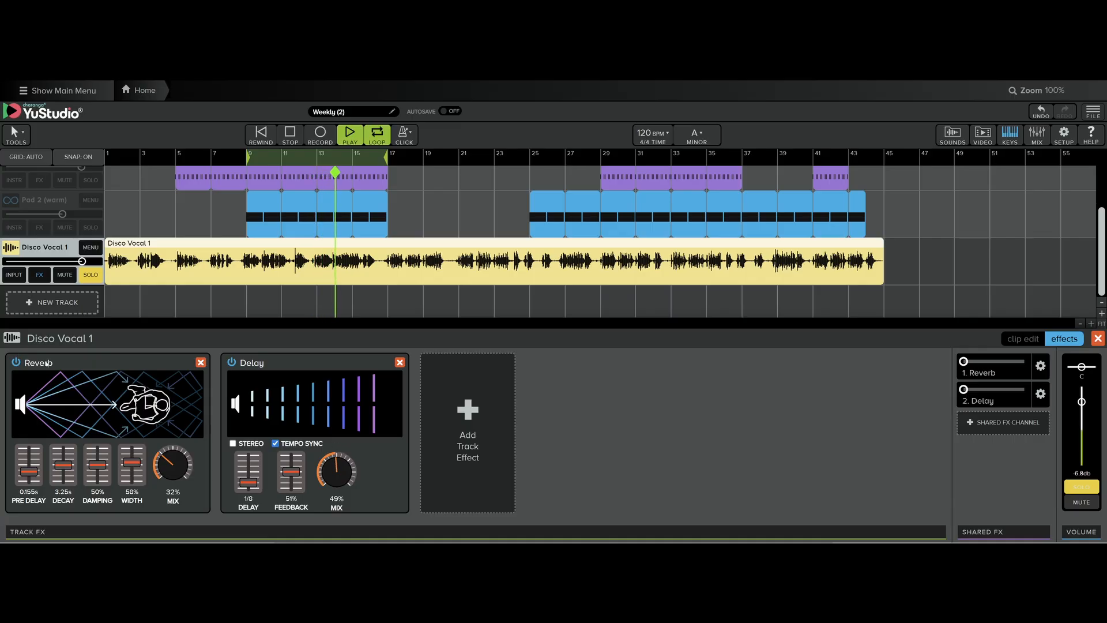
left_click(15, 362)
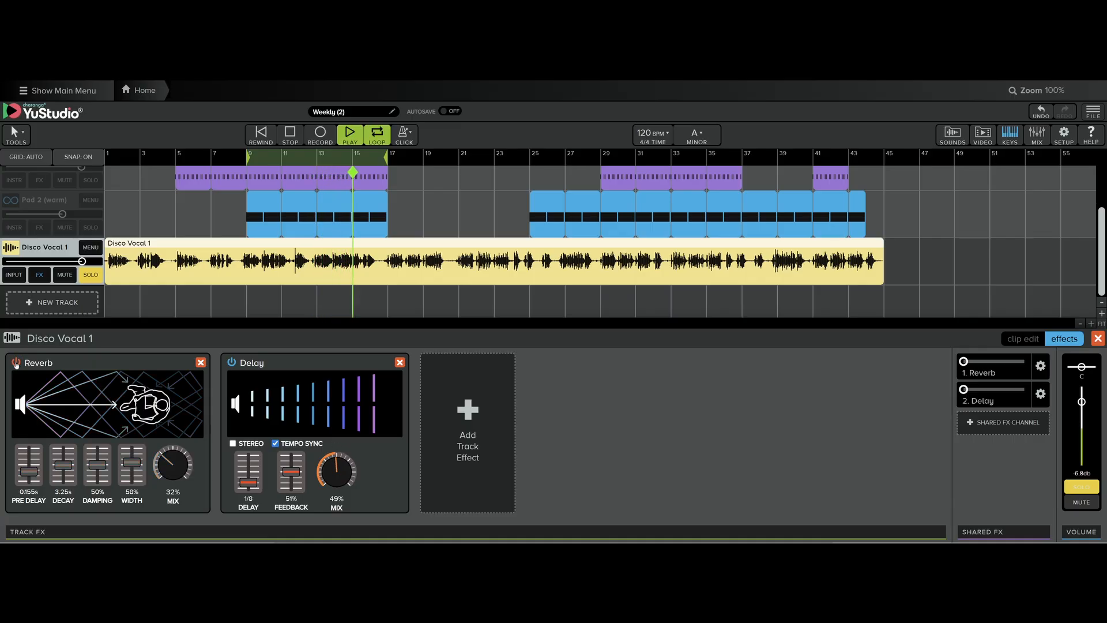
left_click_drag(338, 477, 344, 439)
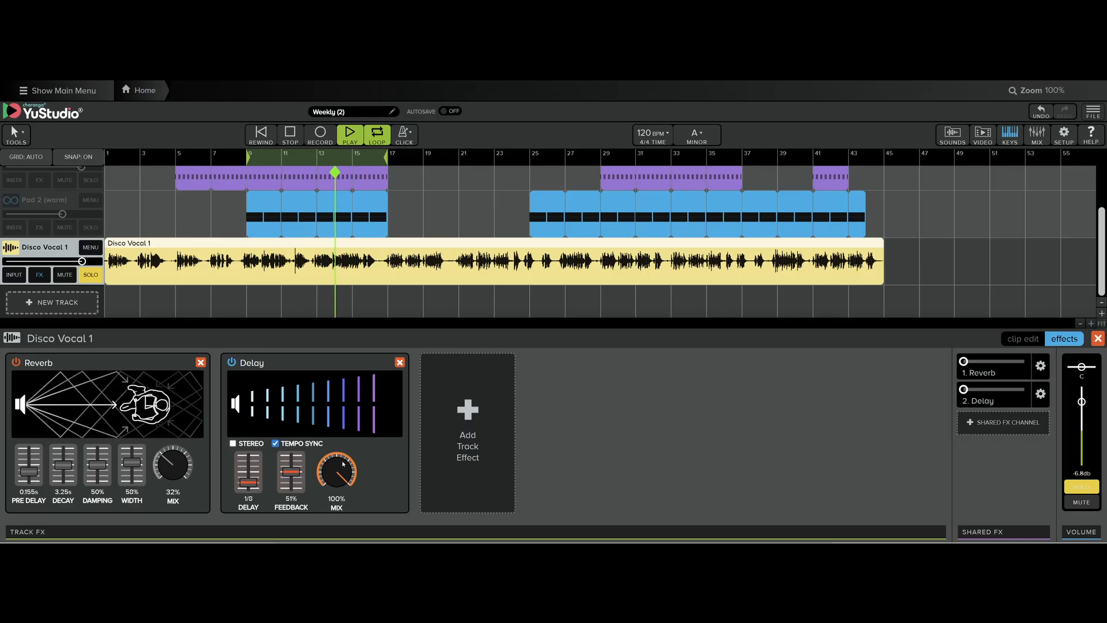
left_click_drag(343, 463, 350, 494)
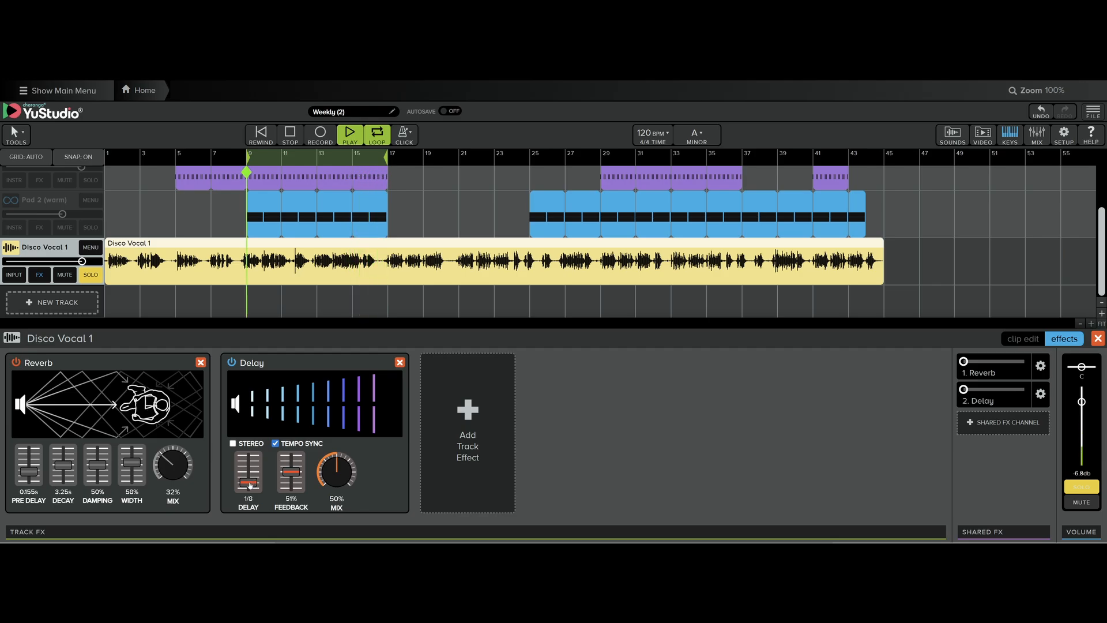
Step: Try Delay times of 3/16, 1/4, 5/16 and 3/8 on the soloed vocal during playback
left_click_drag(249, 484, 249, 481)
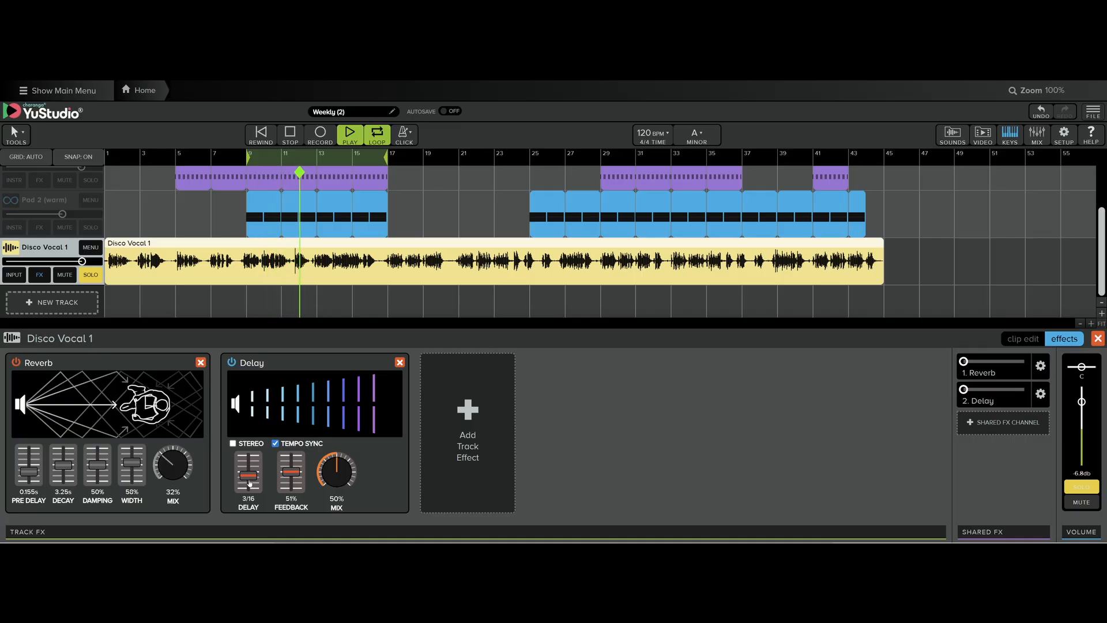
left_click_drag(249, 479, 248, 475)
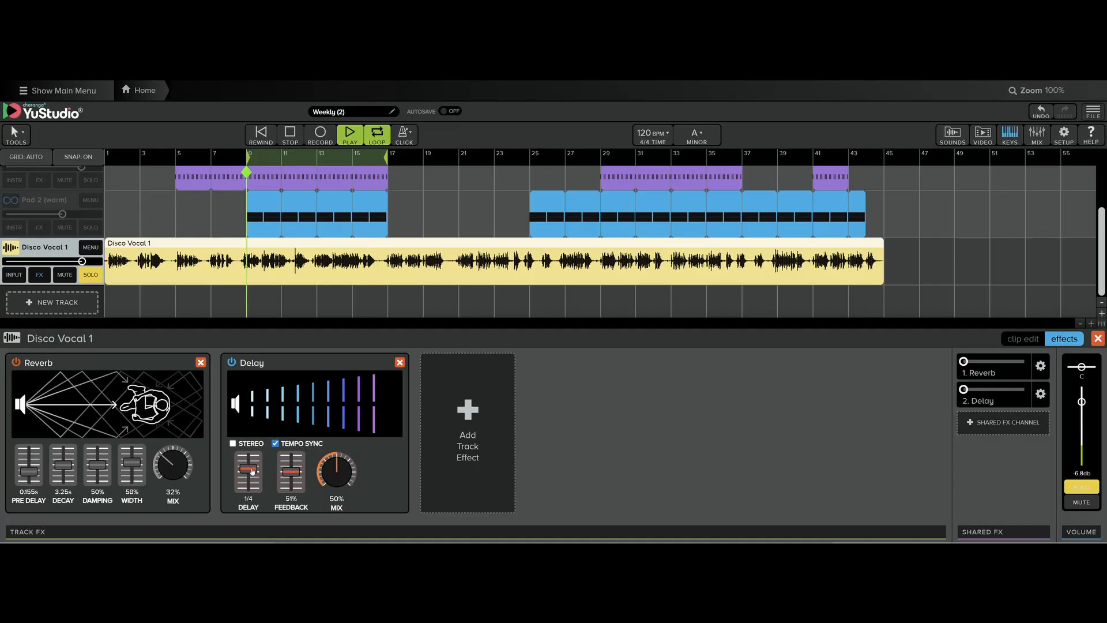
left_click_drag(252, 471, 252, 463)
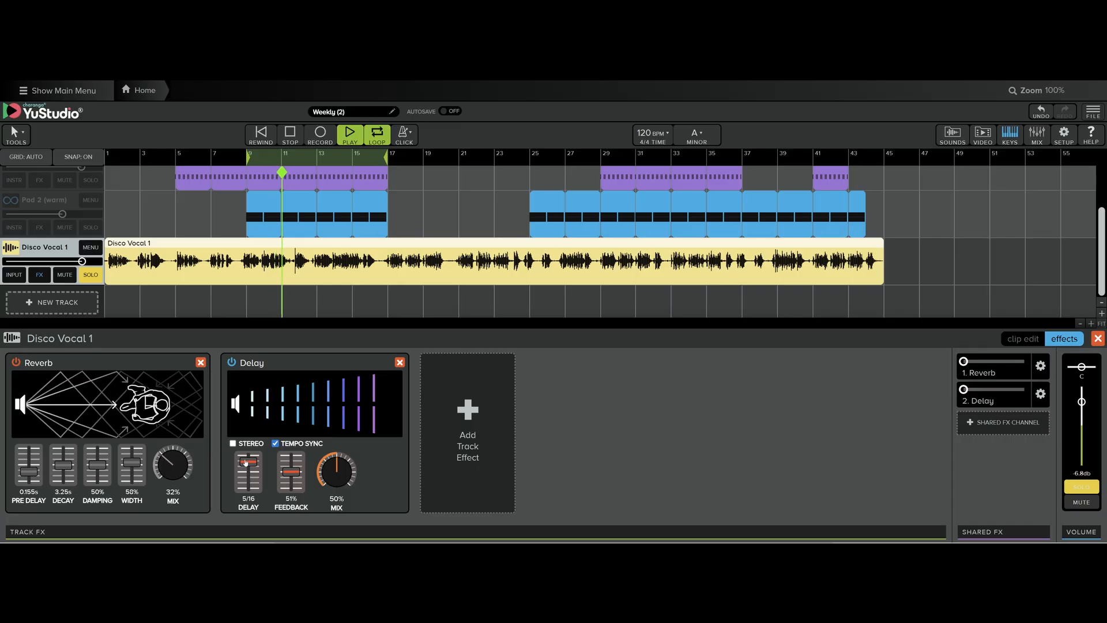
left_click_drag(253, 464, 254, 459)
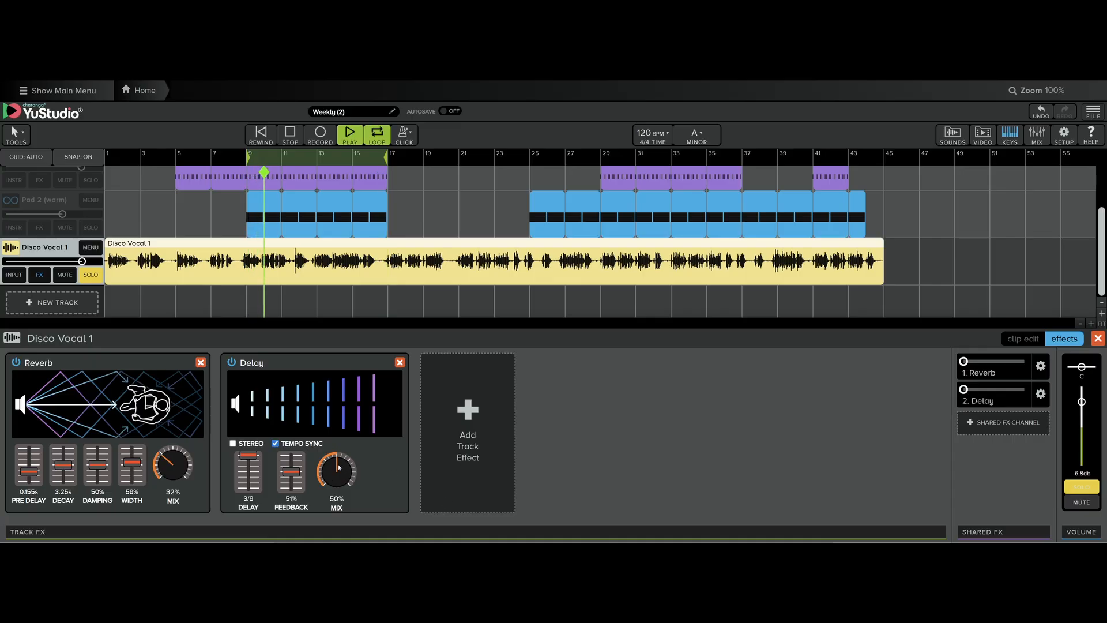
Step: Lower the Delay mix to 30%, compare with the vocal unsoloed, set the delay time to 1/8, and stop playback
left_click_drag(341, 467, 342, 480)
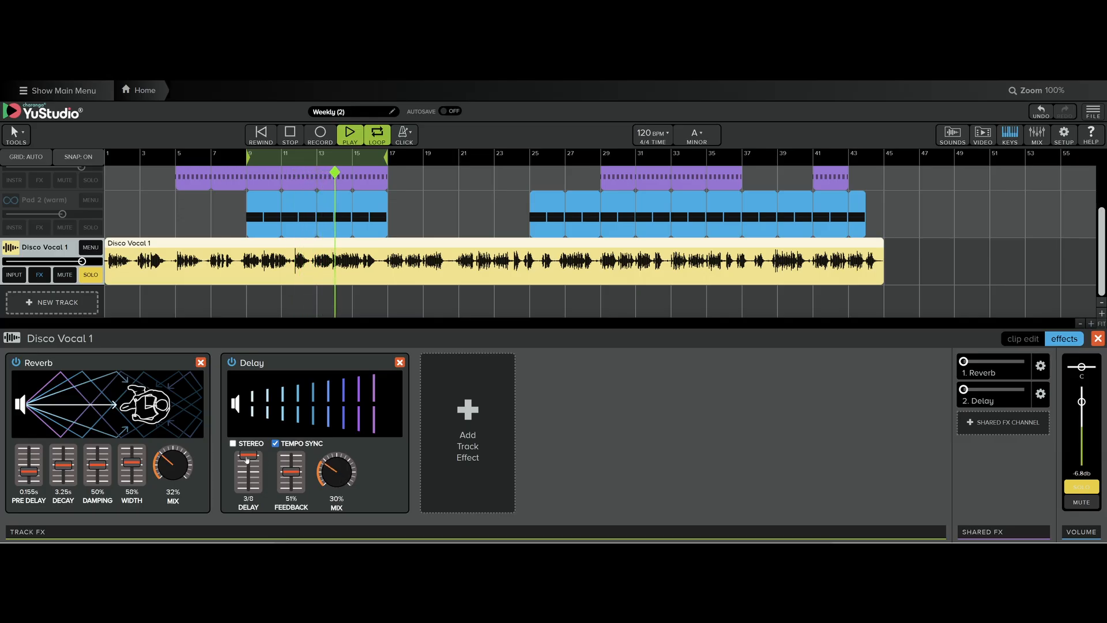
left_click(91, 275)
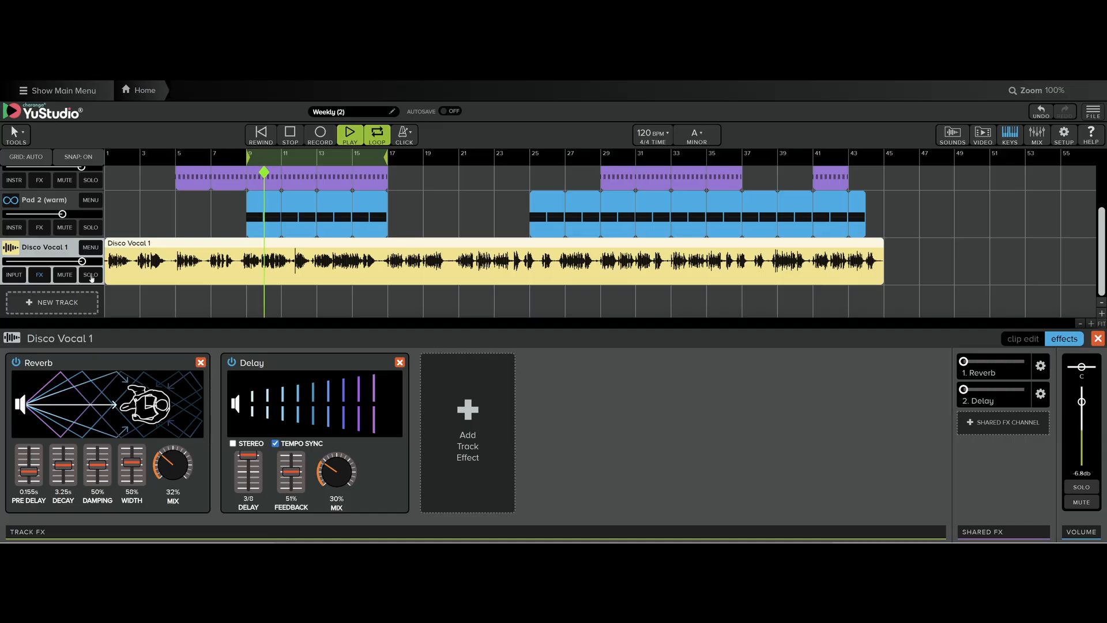
left_click(91, 275)
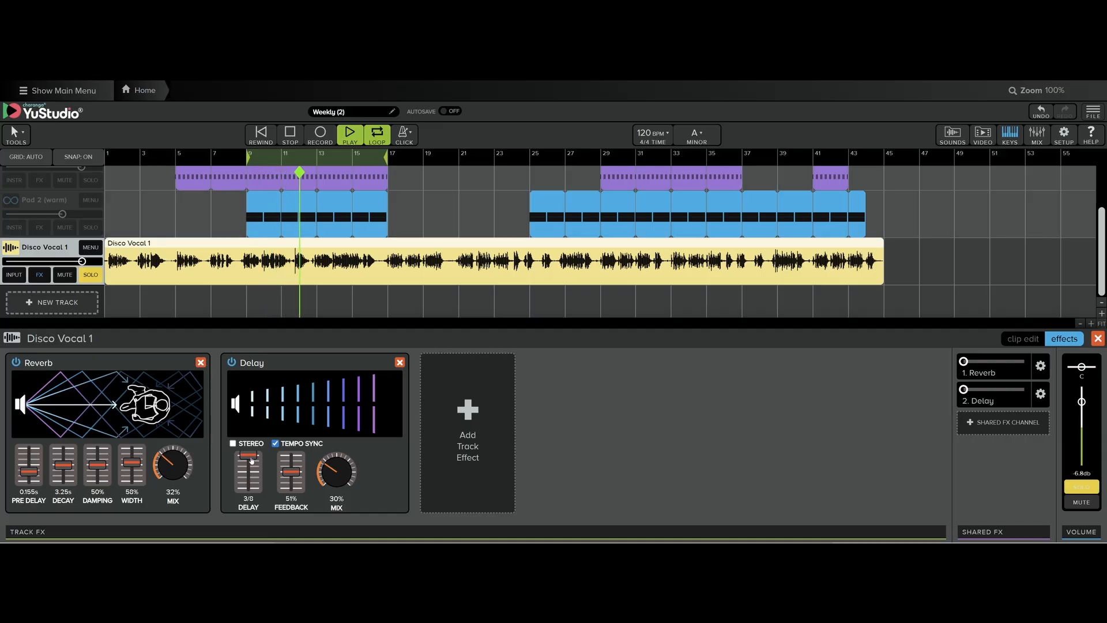
left_click_drag(251, 459, 259, 489)
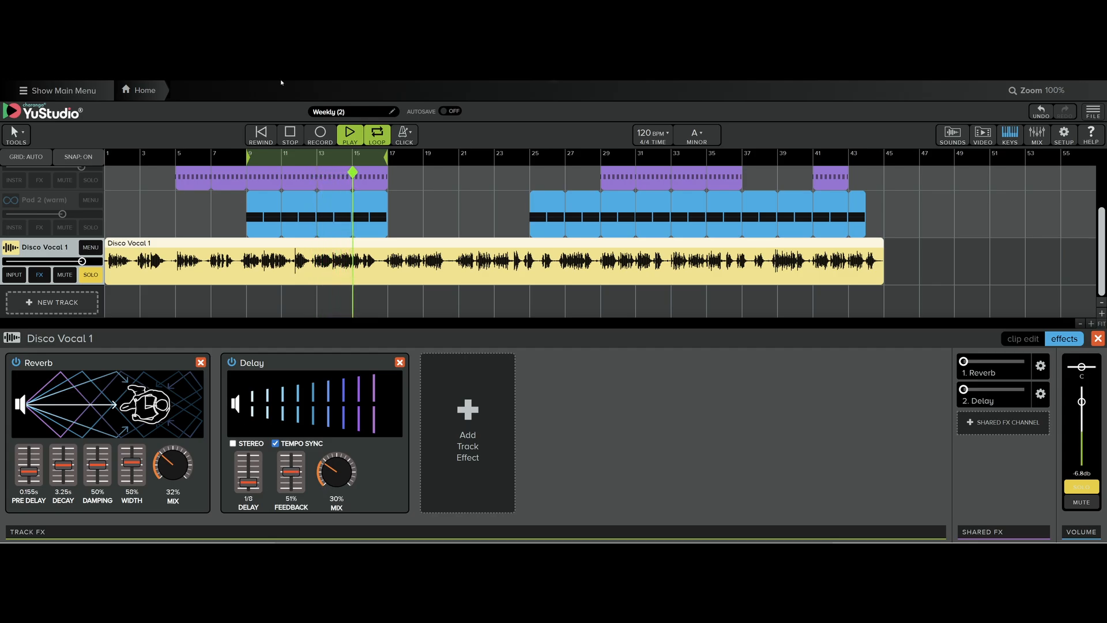
left_click(294, 137)
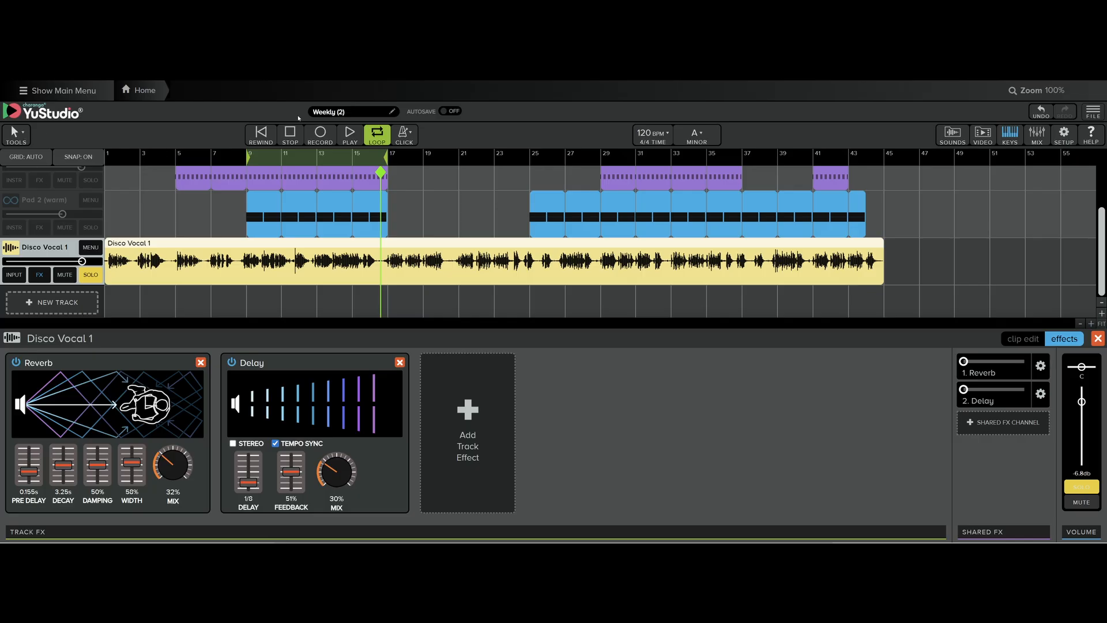
Step: Split the Disco Vocal 1 clip at bar 43
left_click(18, 138)
left_click(39, 214)
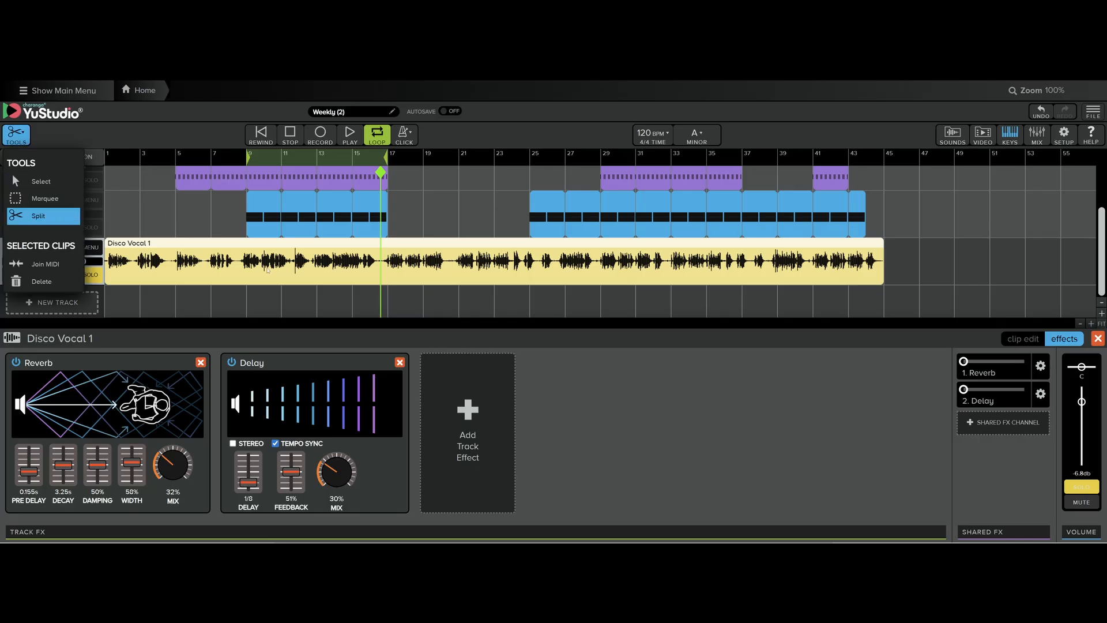
left_click(849, 261)
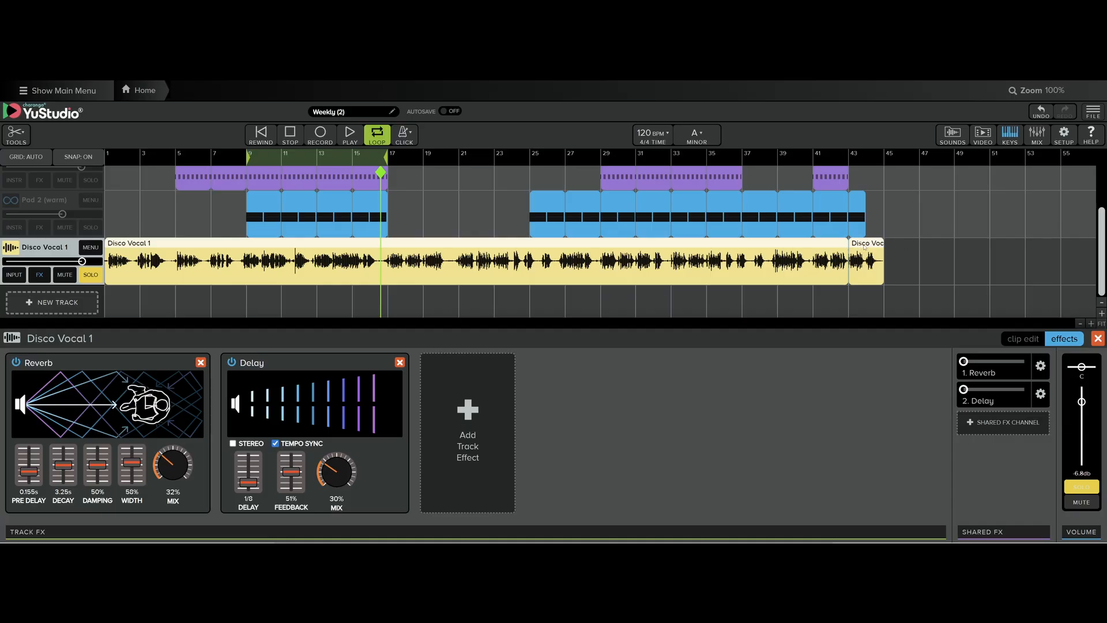
Step: Move the split-off end of the vocal clip to bar 47 and place the playhead at its start
left_click(16, 136)
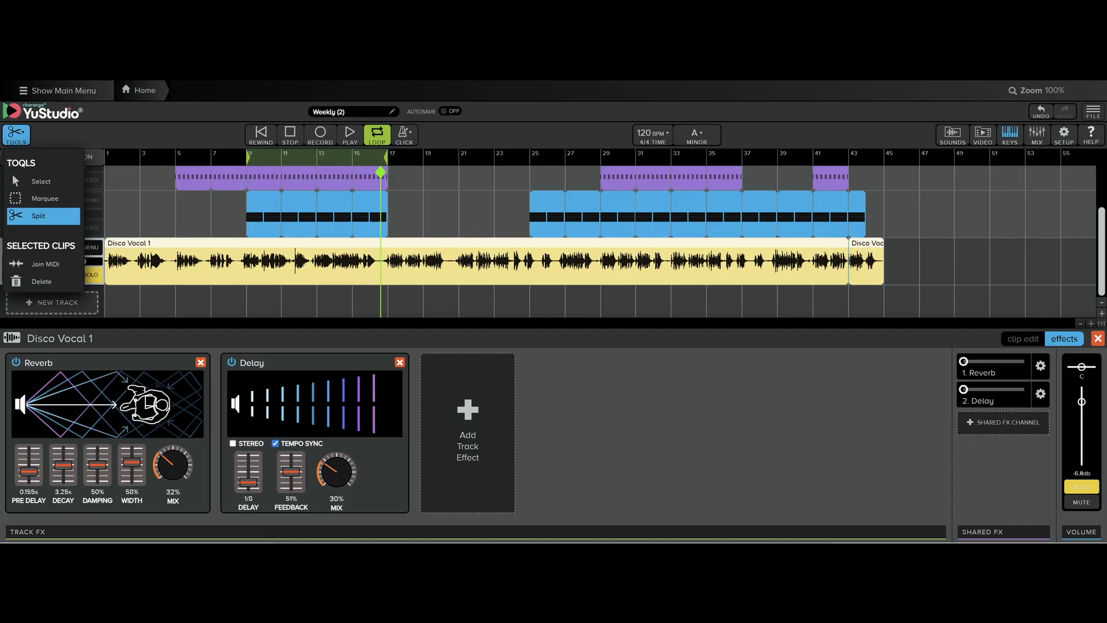
left_click(13, 176)
left_click(869, 260)
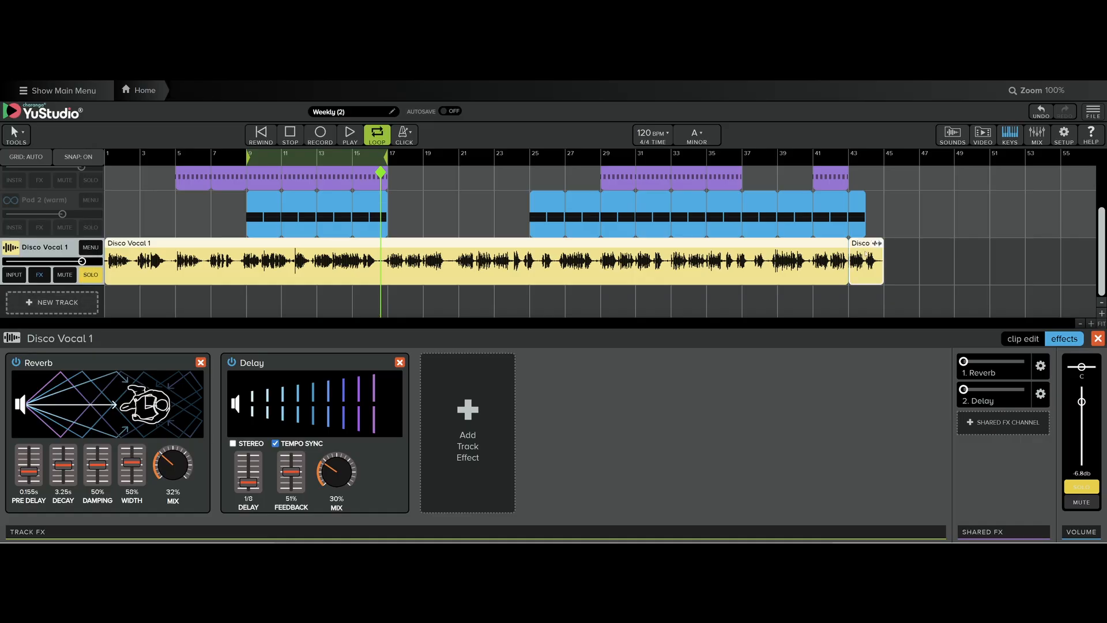
left_click_drag(859, 246, 938, 251)
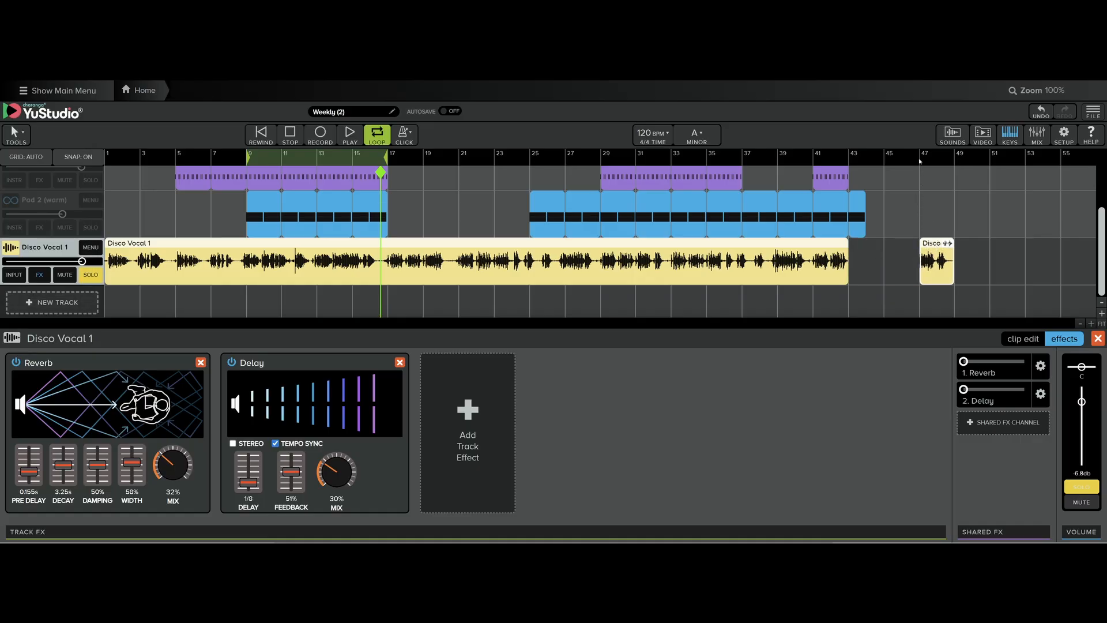
left_click(920, 159)
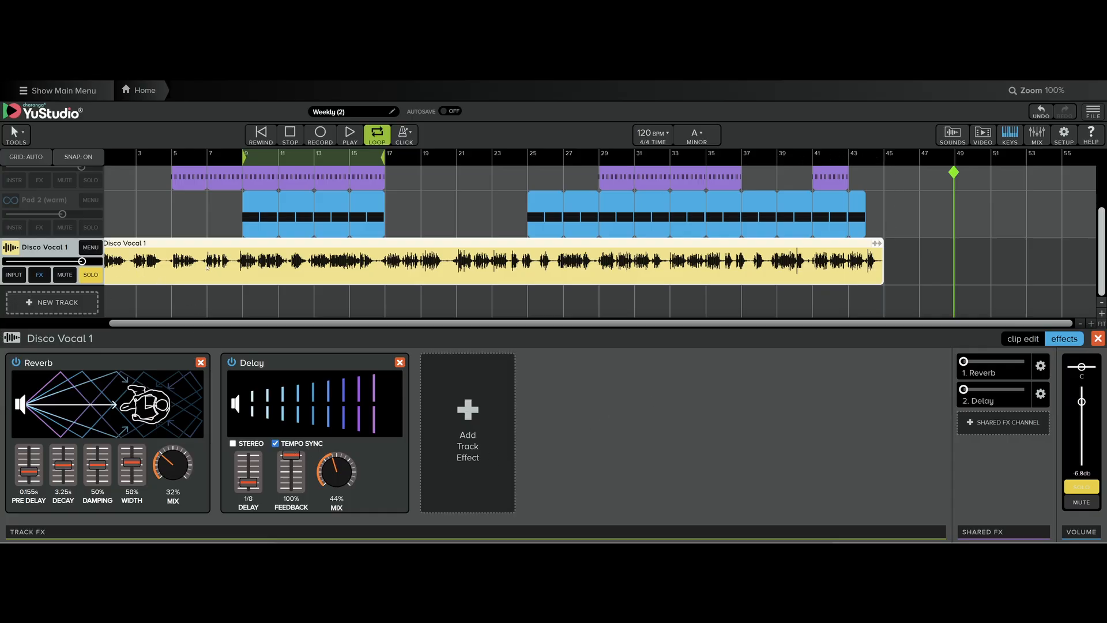
Step: Play the soloed vocal from bar 41, then lower the Delay feedback to 38% and its mix to 32%
left_click(813, 160)
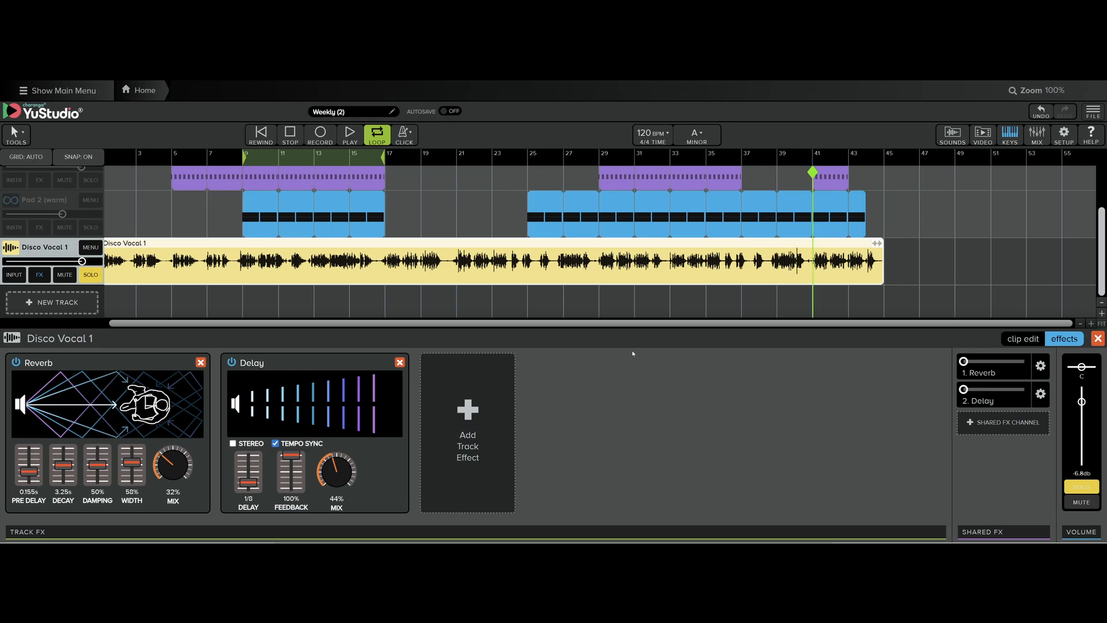
key("space")
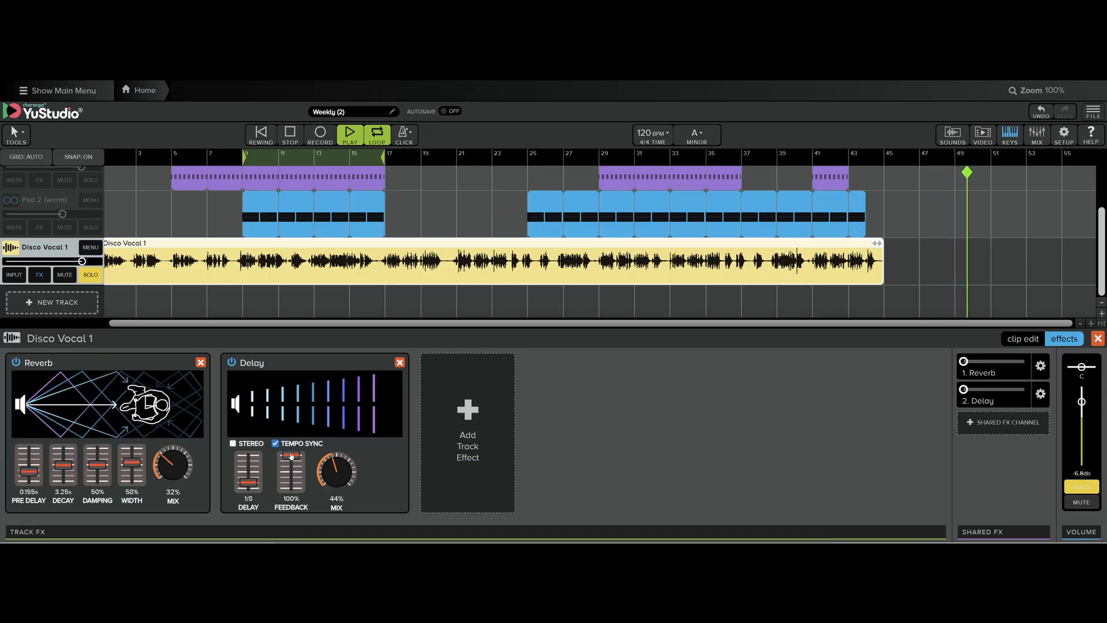
left_click_drag(291, 455, 295, 473)
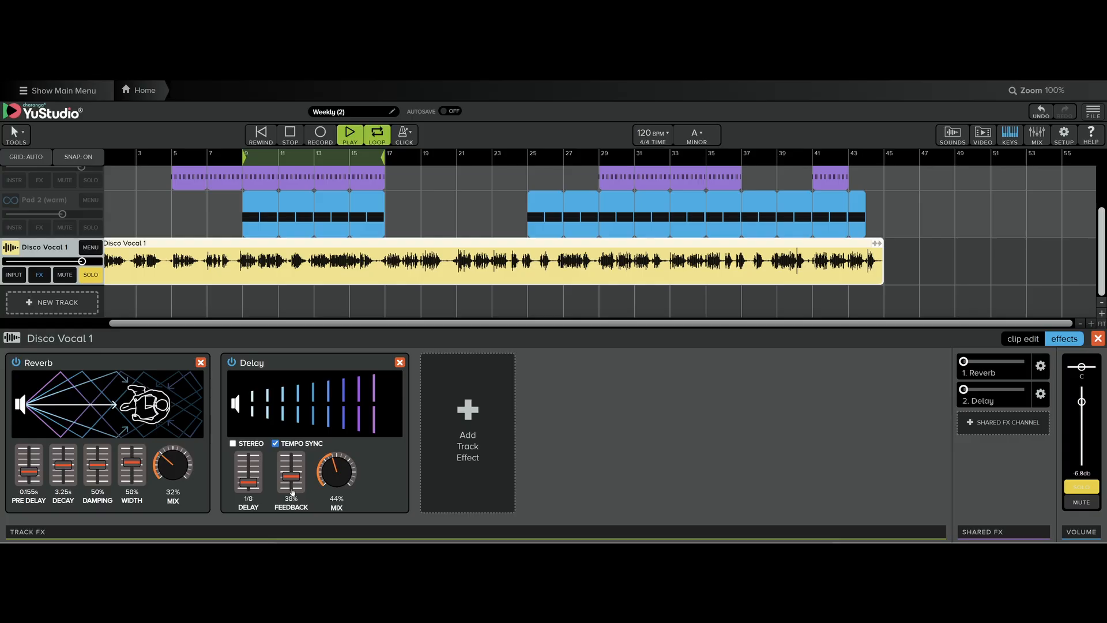
left_click_drag(324, 463, 338, 474)
Step: Unsolo the vocal, lower the Delay mix to 16% while listening to the full mix, and stop playback
left_click(98, 275)
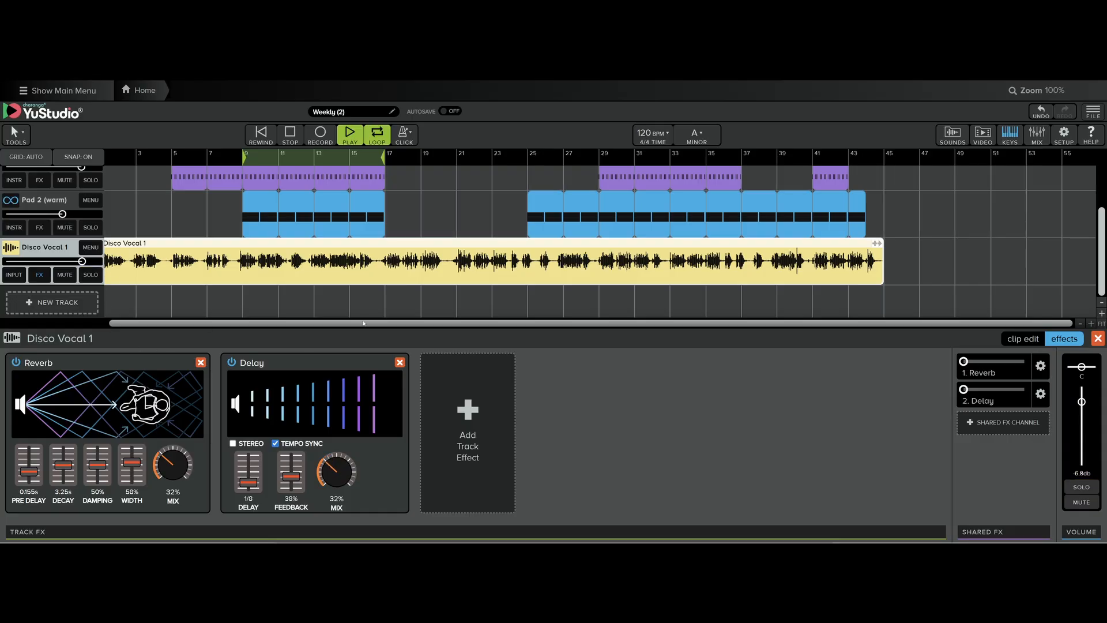
left_click(353, 137)
left_click_drag(335, 471, 337, 483)
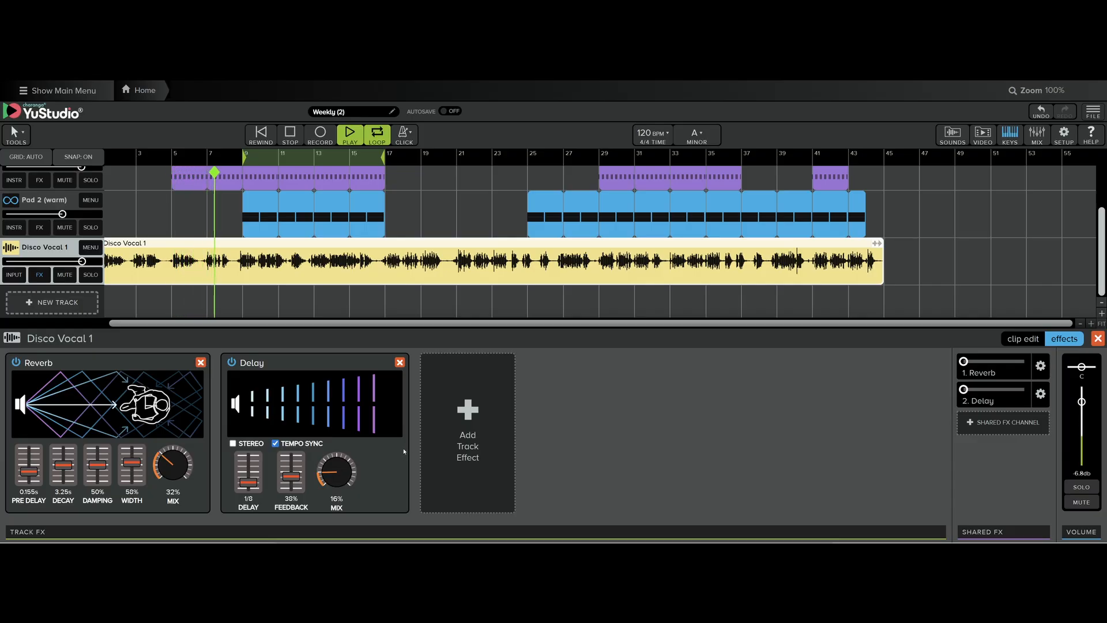
key("space")
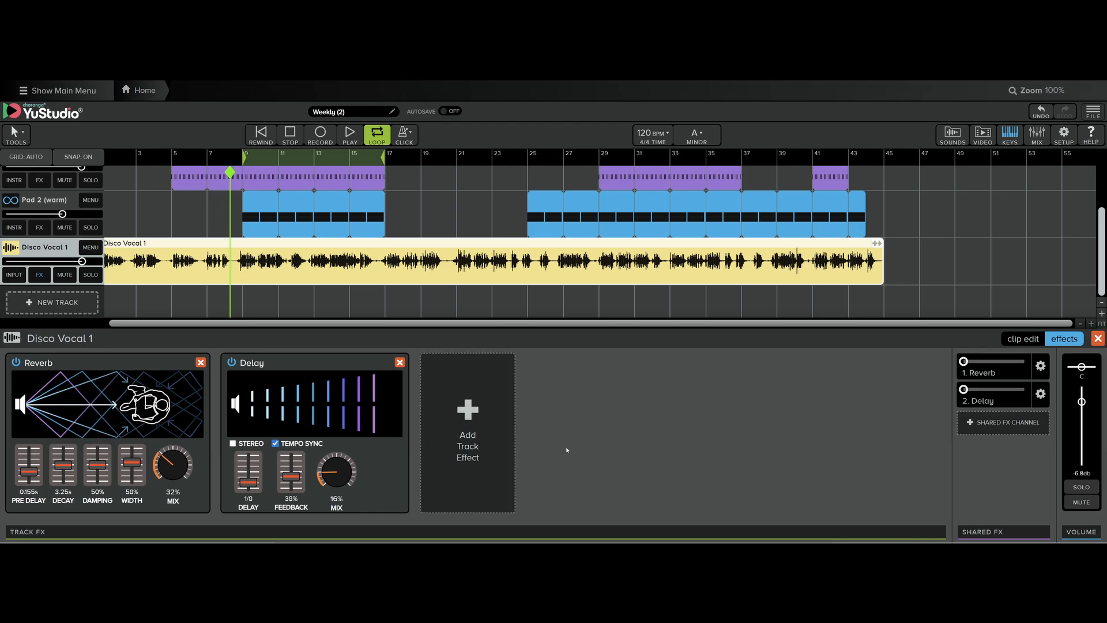
left_click(468, 418)
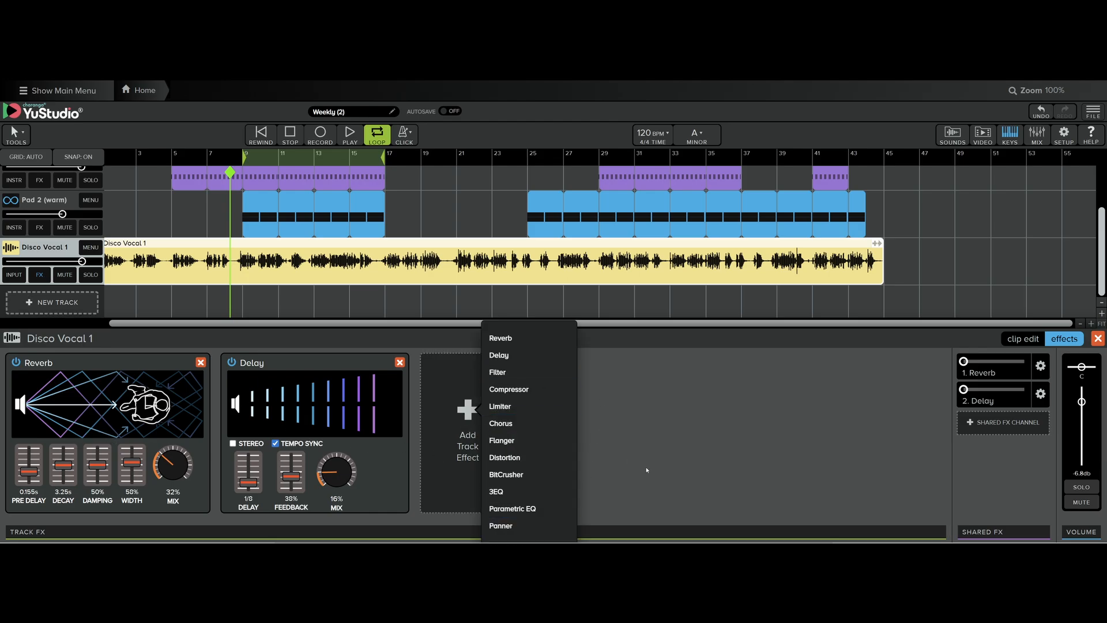
left_click(694, 448)
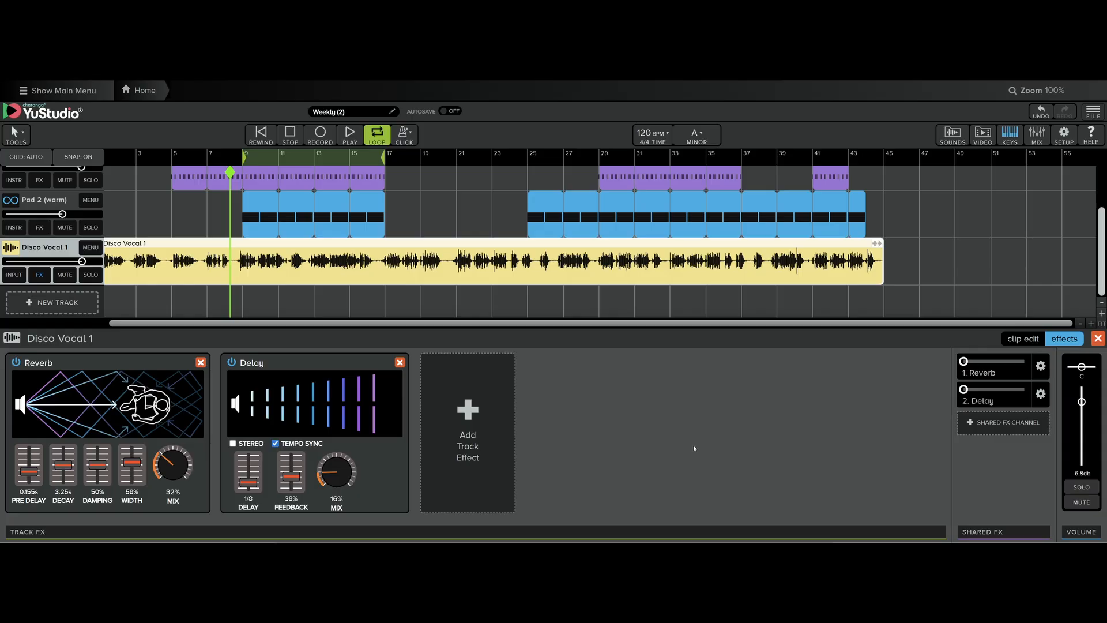